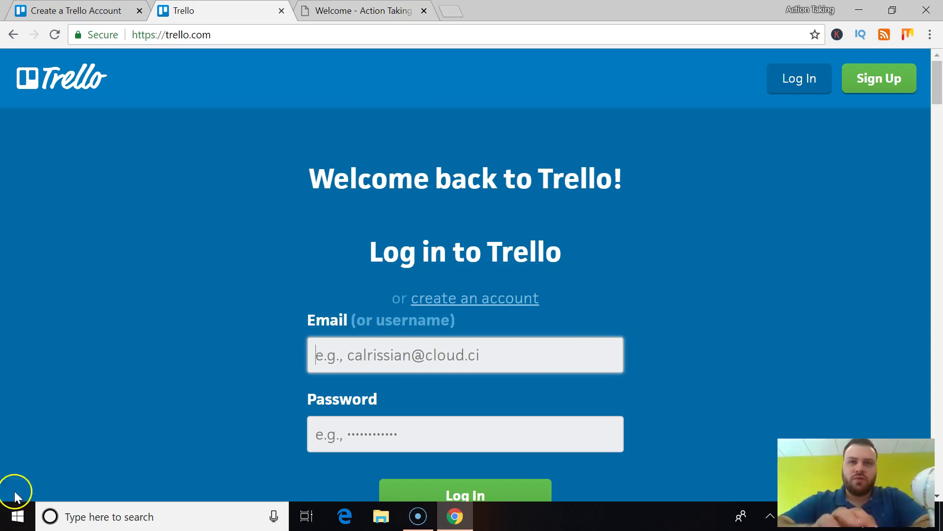
Step: Go to Trello's sign-up page and enter the display name, e-mail address and password
left_click(78, 10)
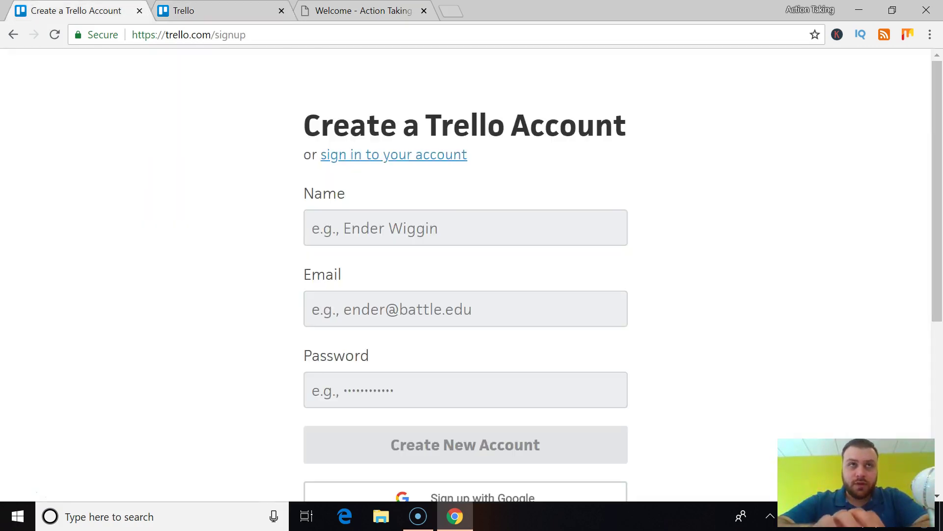
left_click(216, 11)
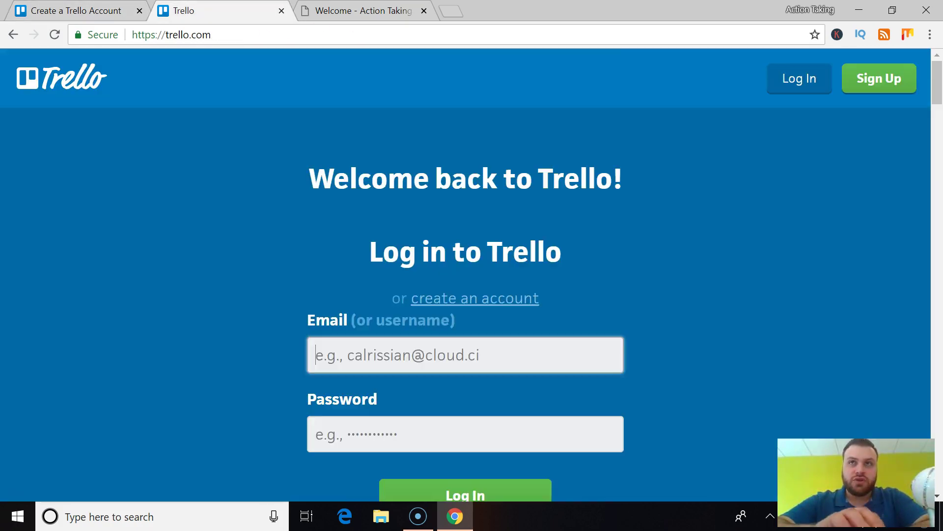
left_click(878, 88)
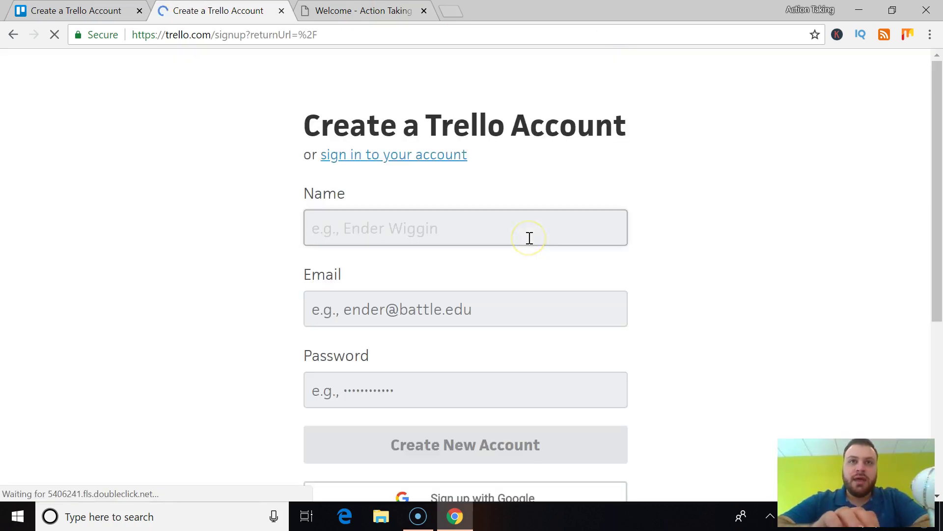
type("A")
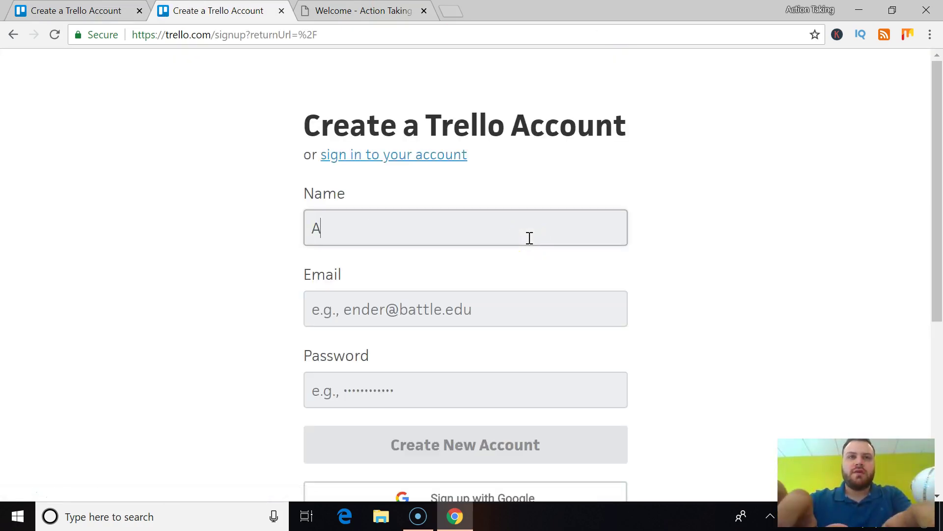
type("ction Taking ")
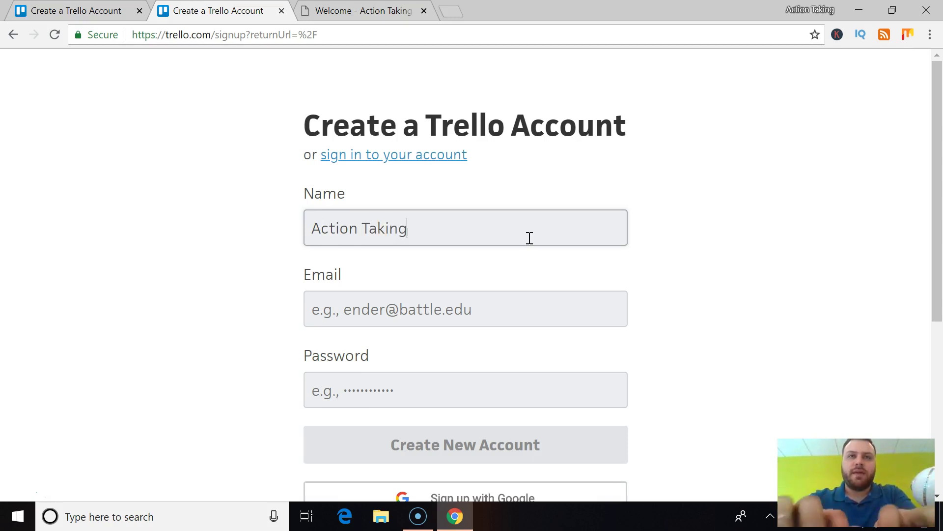
type("Blogger")
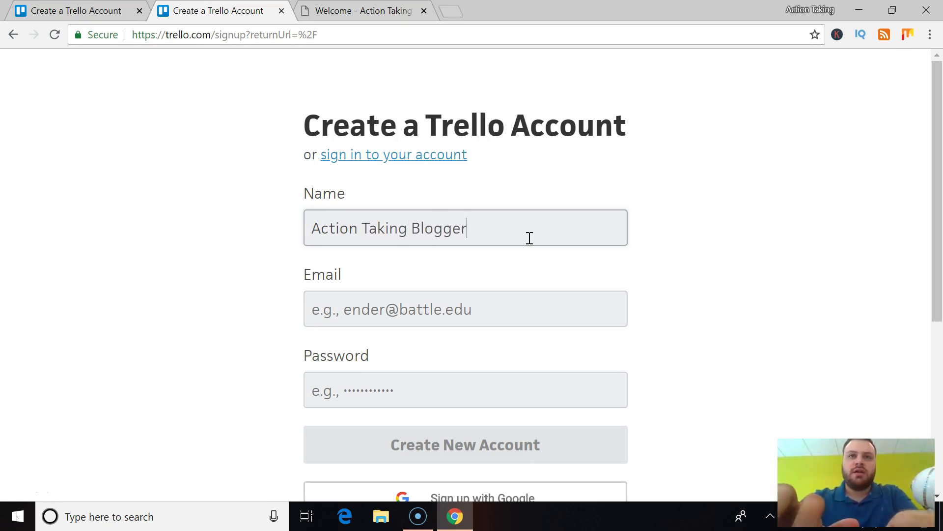
key("Tab")
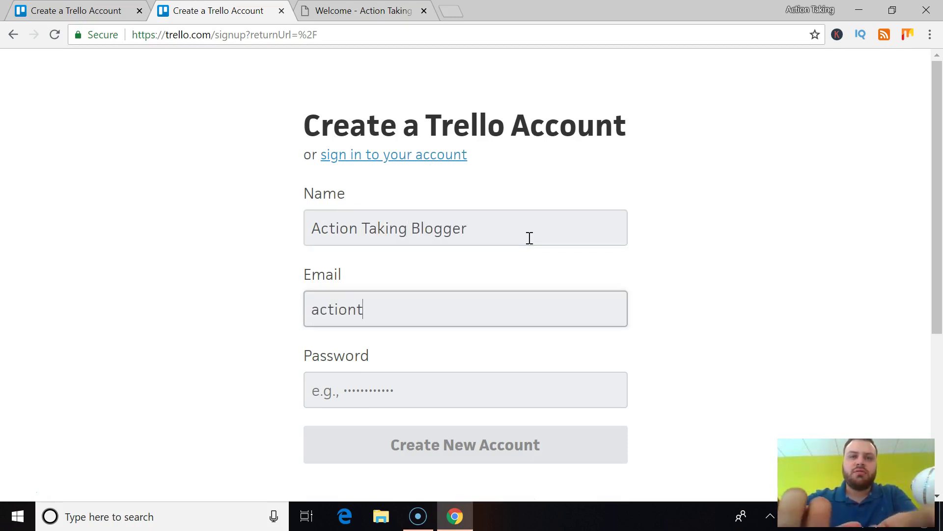
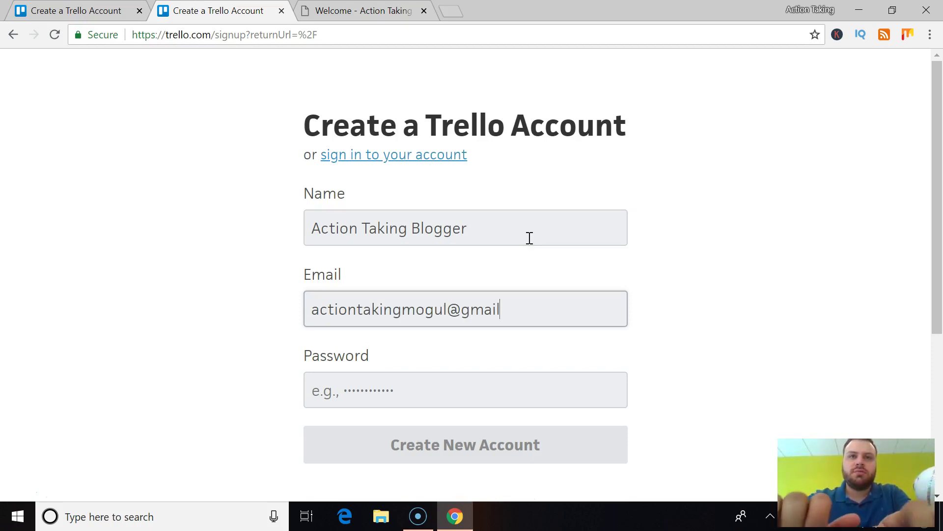
key("Tab")
type("********")
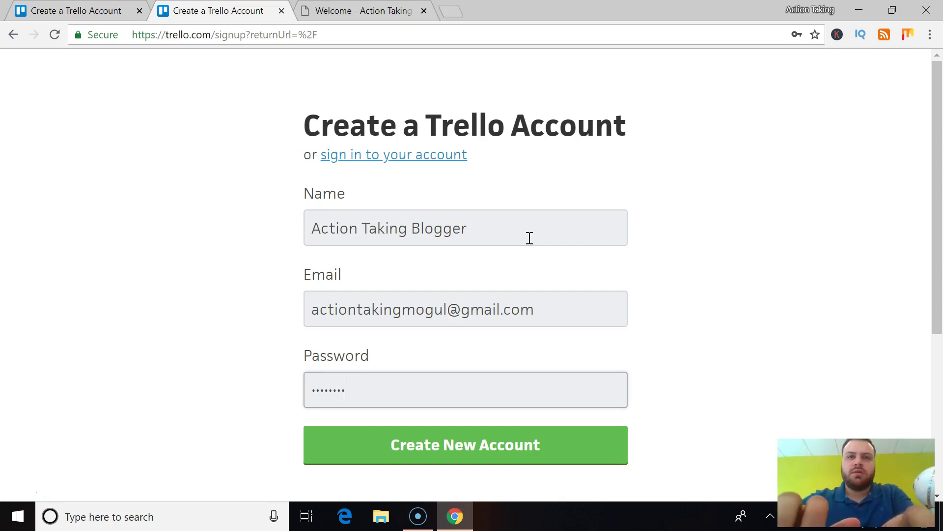
Step: Submit the registration, decline saving the password, and dismiss the board menu and Boards list
left_click(445, 448)
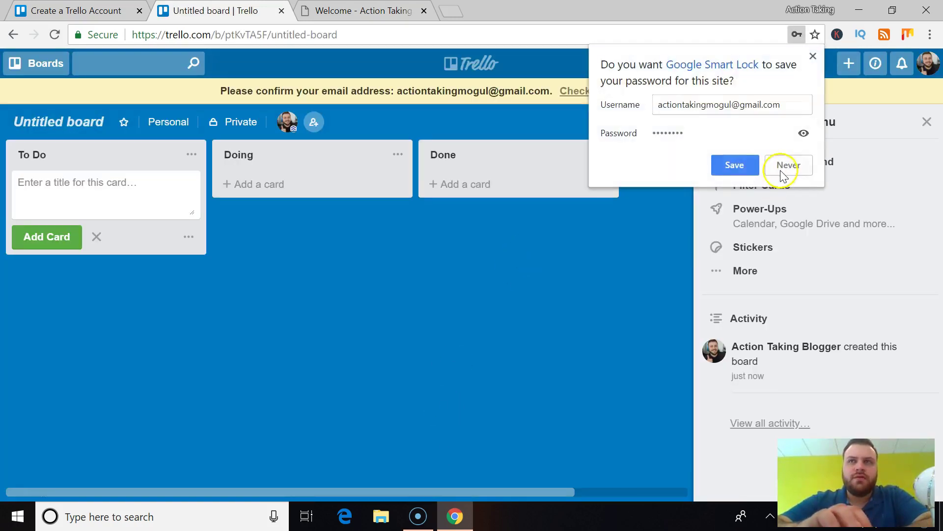
left_click(782, 167)
left_click(927, 122)
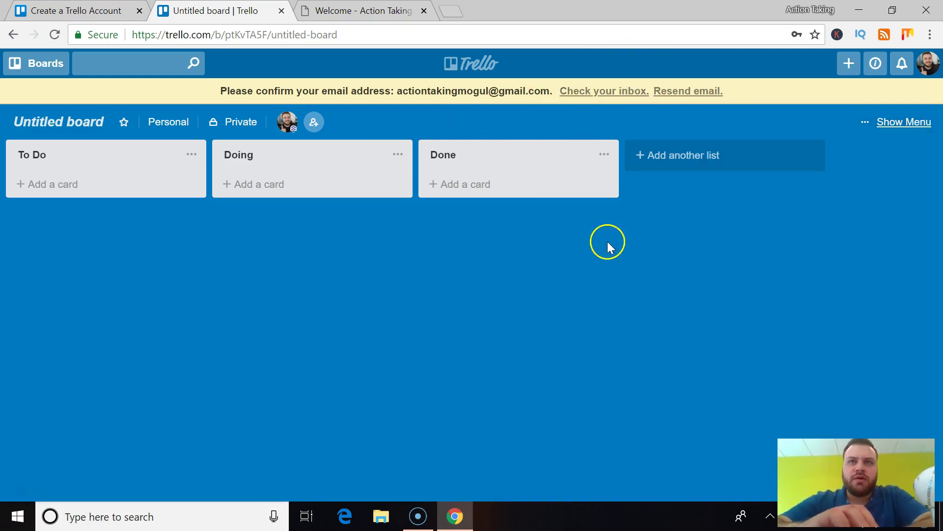
left_click(38, 63)
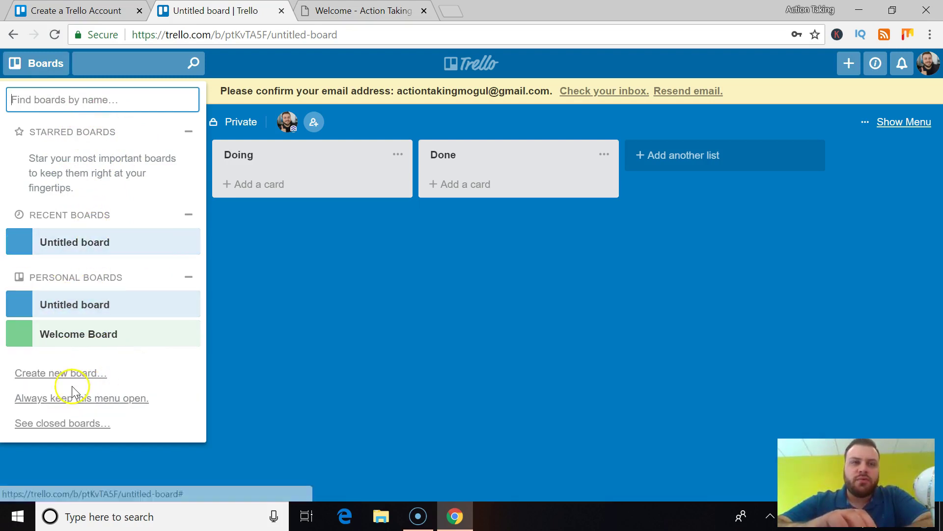
left_click(413, 316)
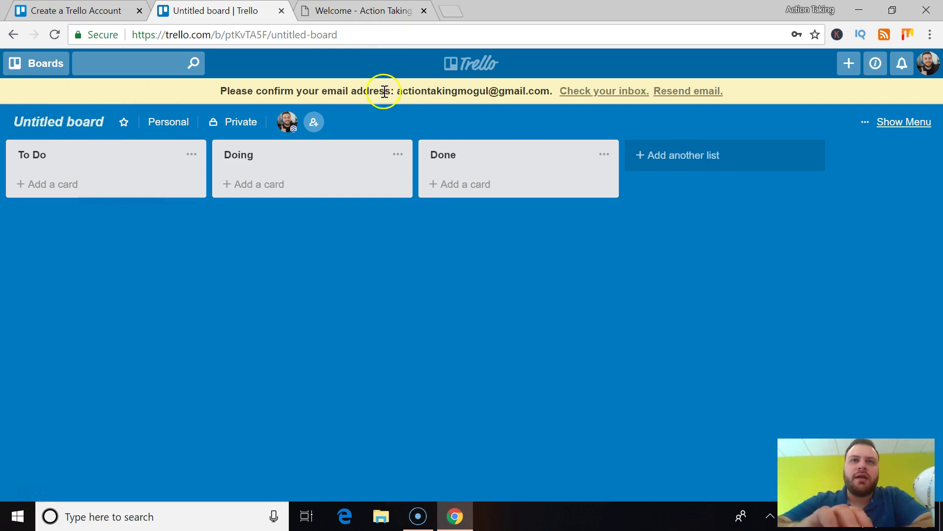
Step: Rename the board to Content Schedule Board and its To Do list to Topics
left_click(84, 126)
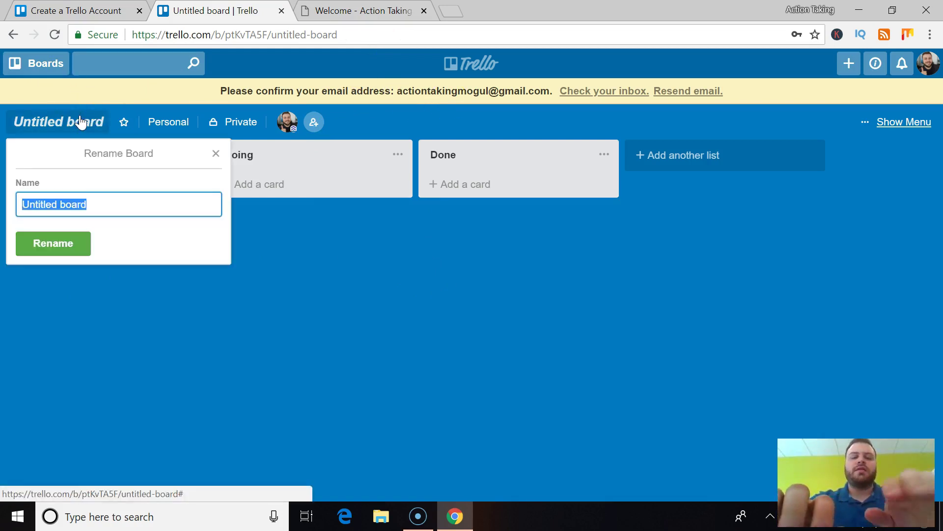
type("Content ")
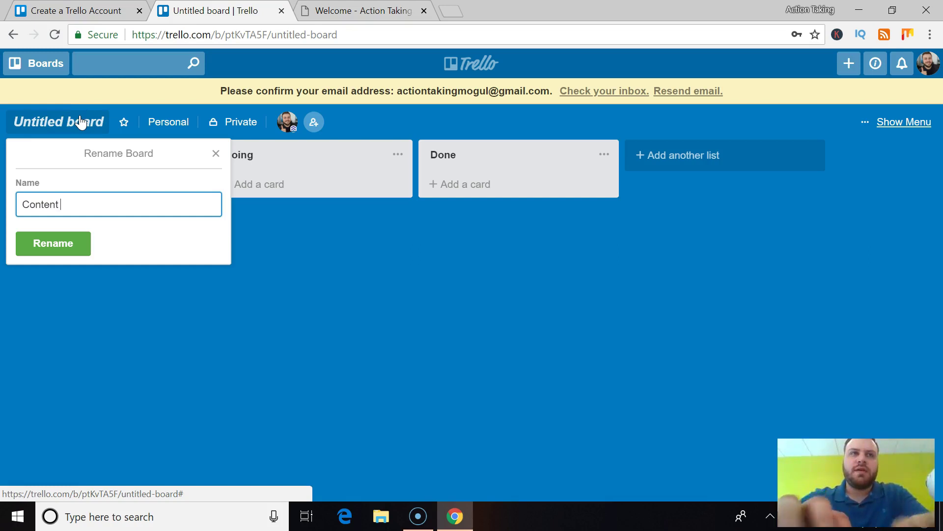
type("Schedule Board")
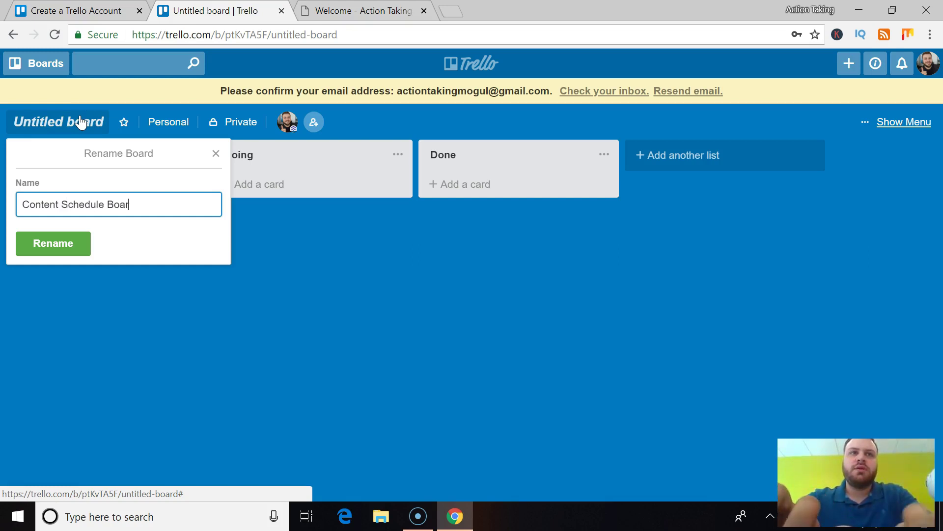
key("Return")
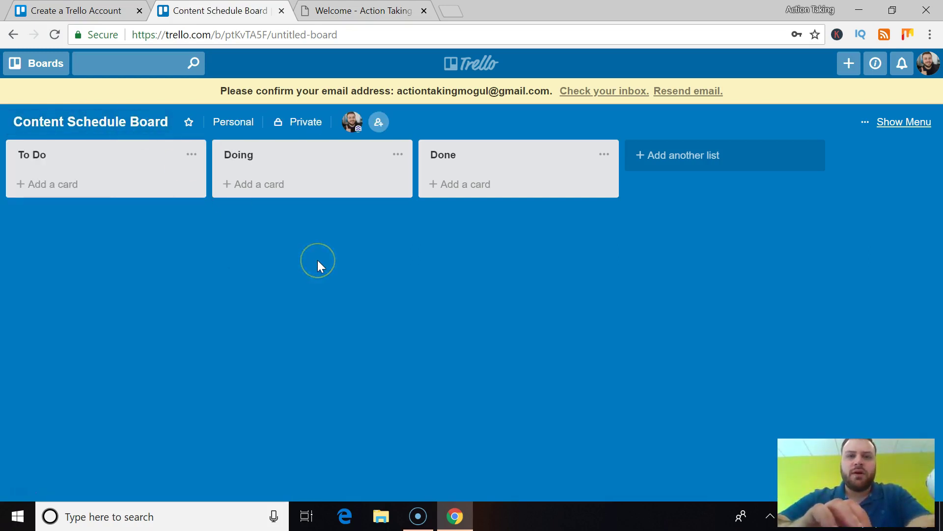
double_click(71, 149)
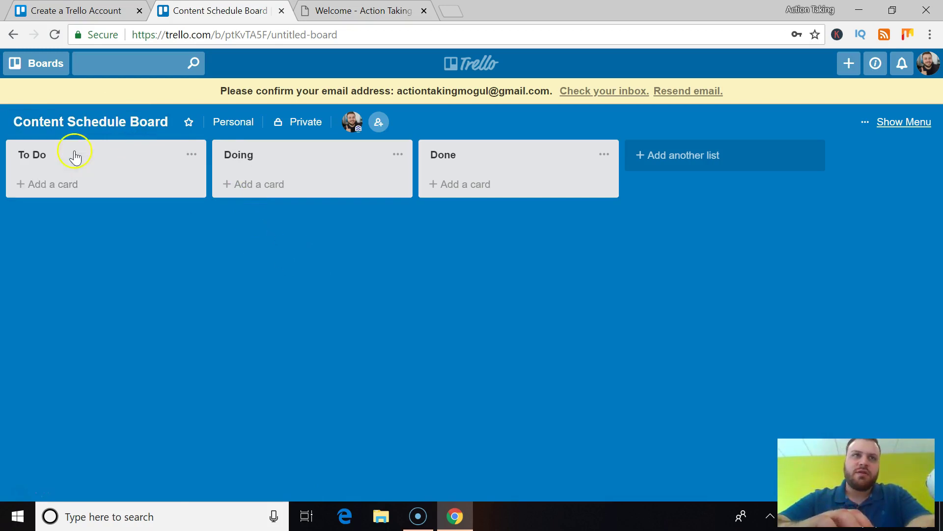
key("Return")
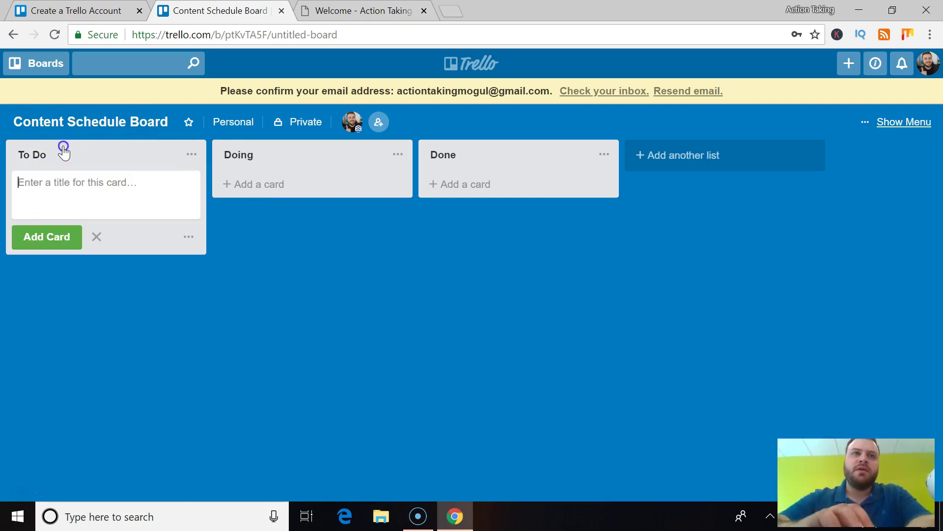
left_click(65, 148)
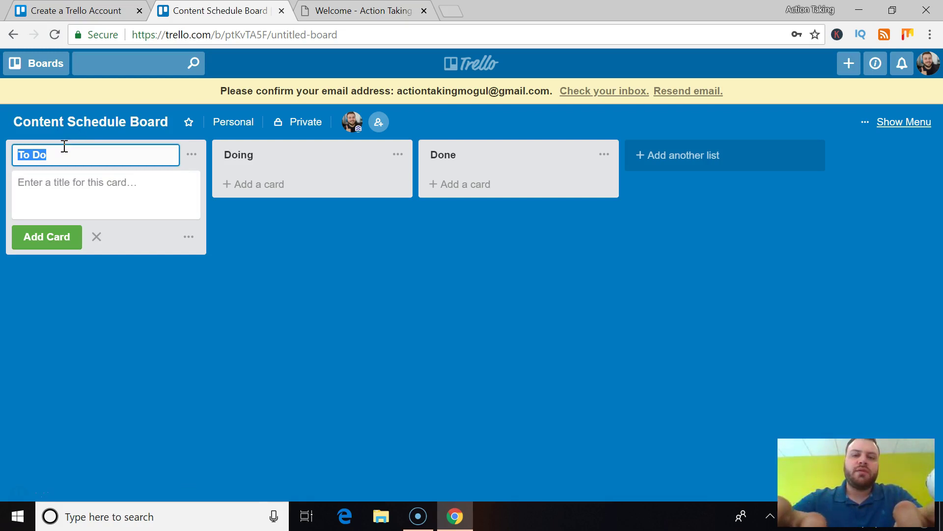
type("Topics")
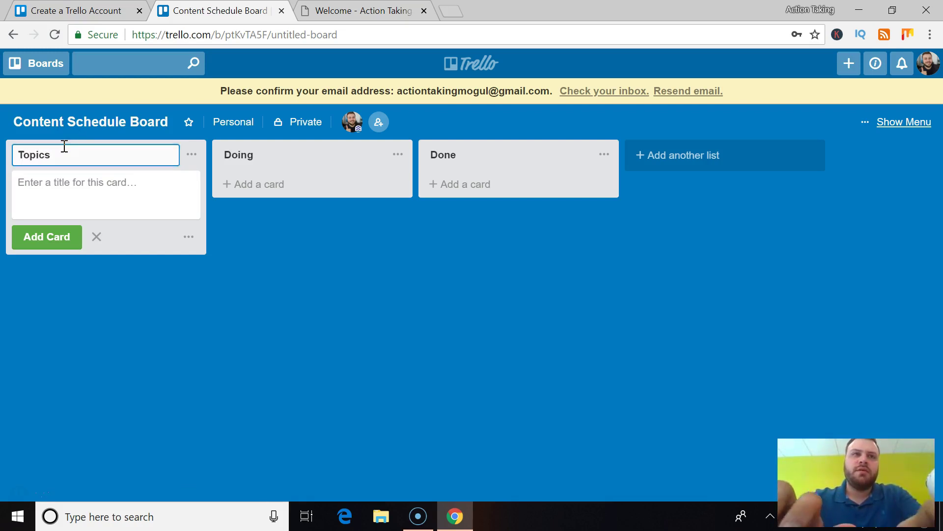
key("Return")
Step: Rename the Doing list to Being Written, then open quick edit on the stray Being Written card
left_click(261, 156)
key("Return")
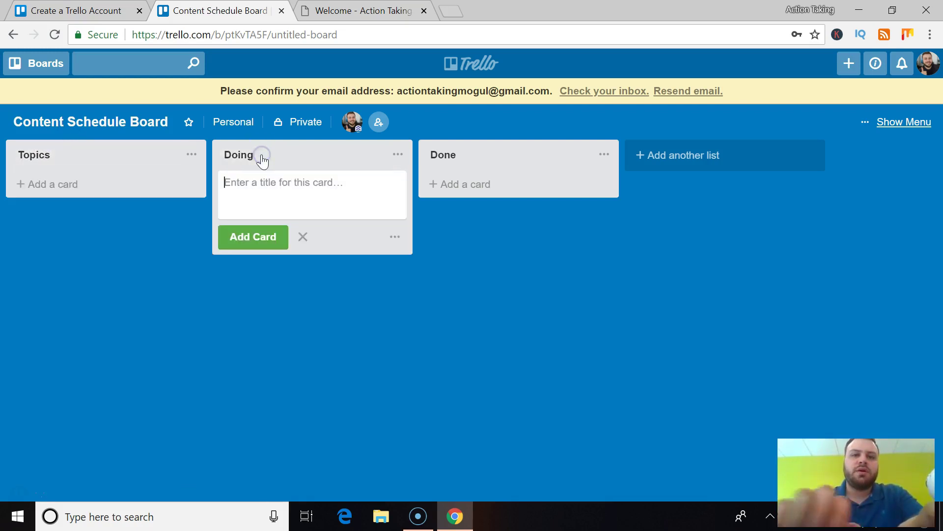
type("Being Written")
key("Return")
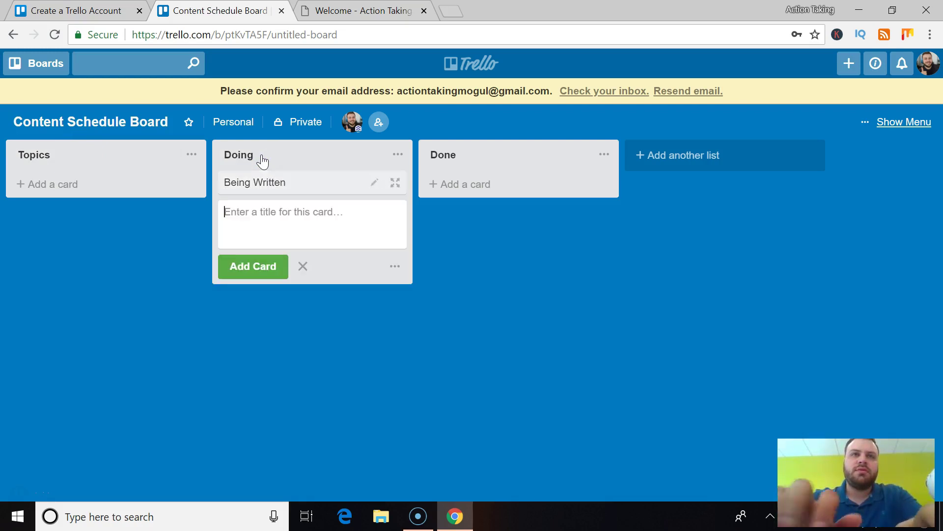
left_click(286, 153)
type("Being Written")
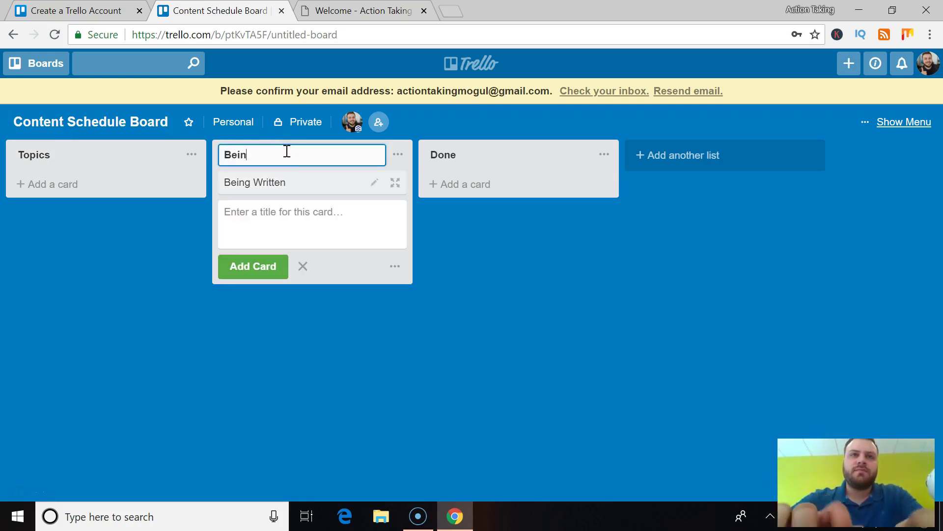
key("Return")
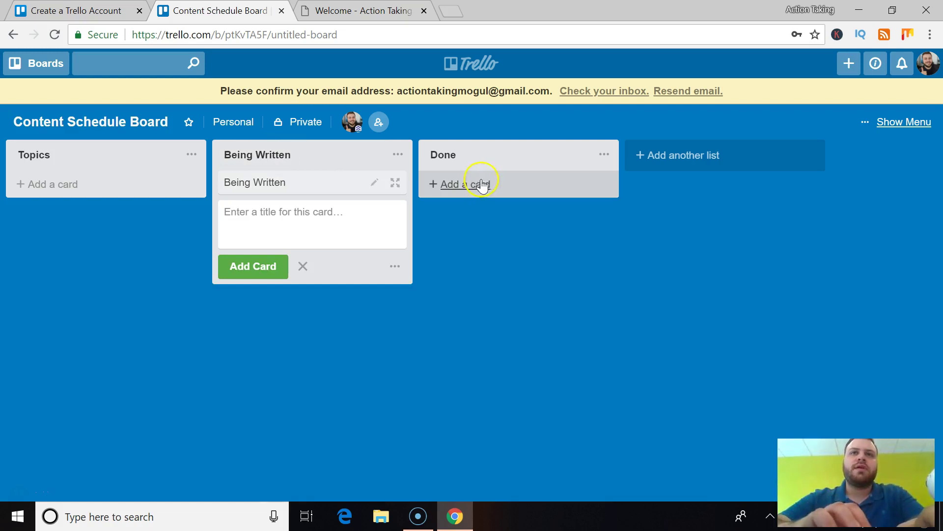
left_click(487, 150)
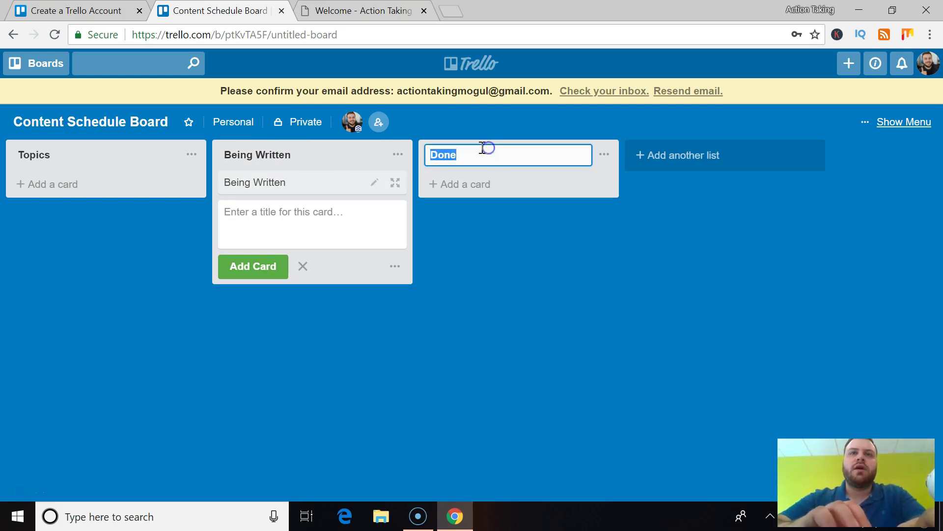
left_click(382, 185)
Step: Archive the stray card and add 'Article: 500 words, keyword "how to increase productivity in your business"' to Topics
left_click(438, 311)
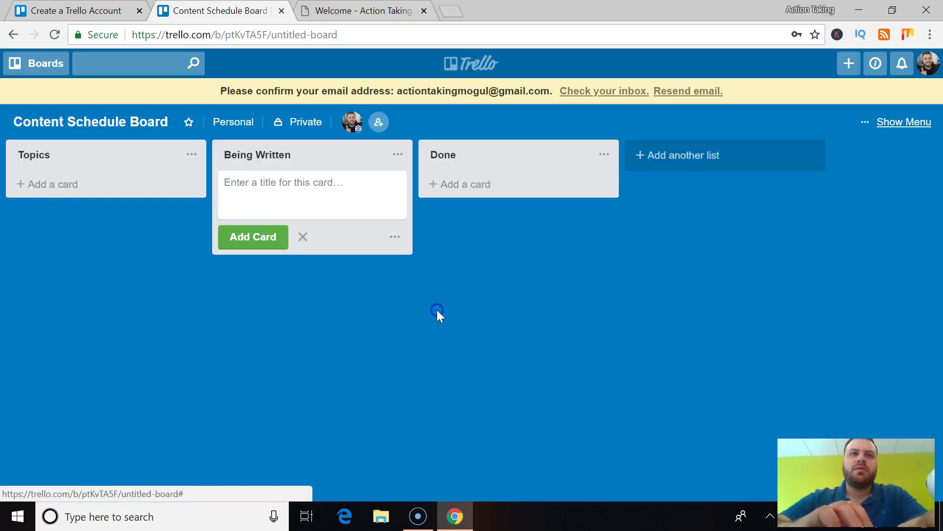
left_click(63, 194)
type("A")
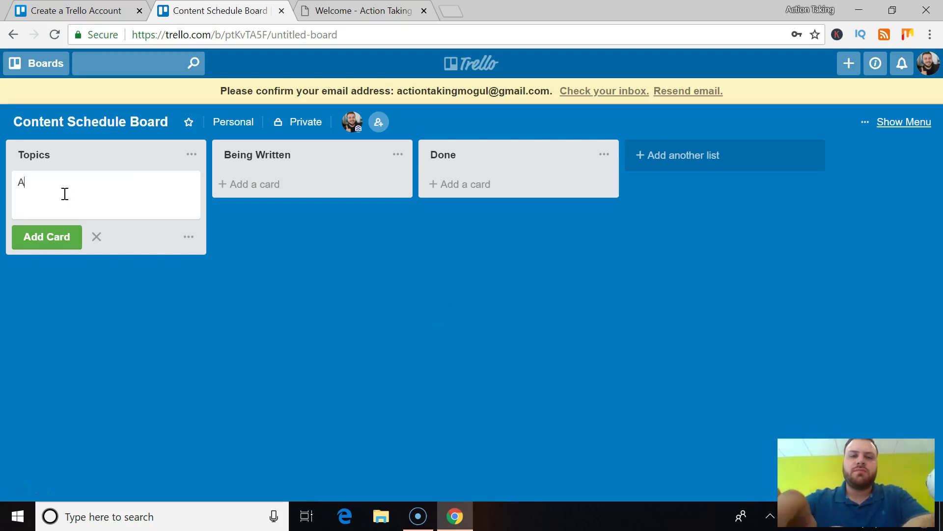
type("rticle: 500 words, kue")
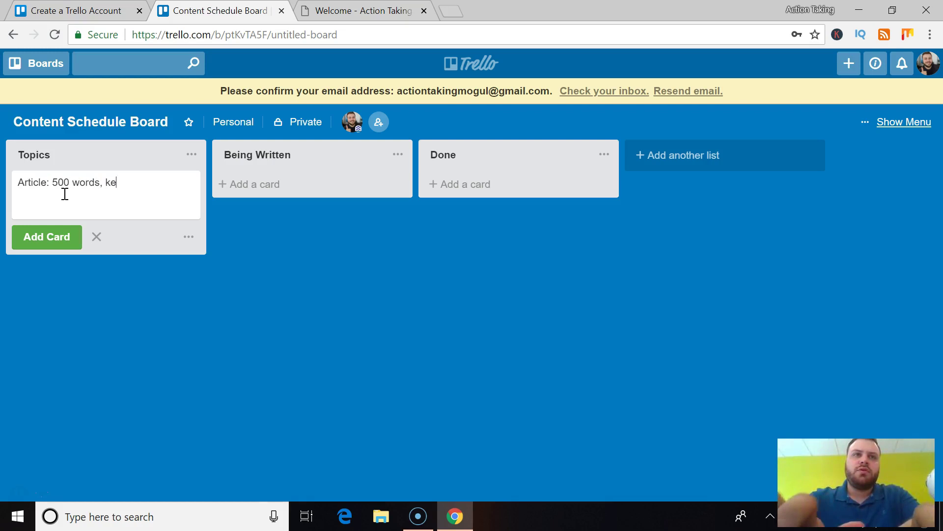
type("yword \"")
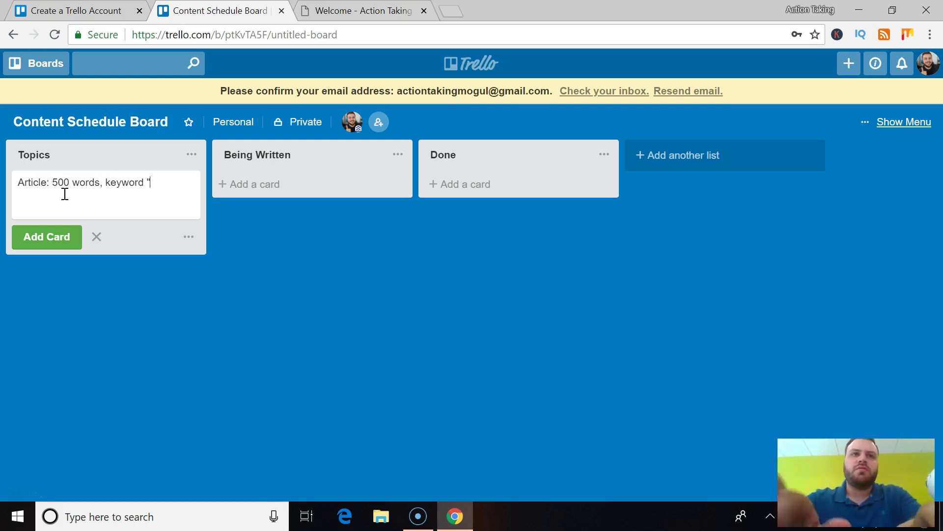
type("how to incrrea")
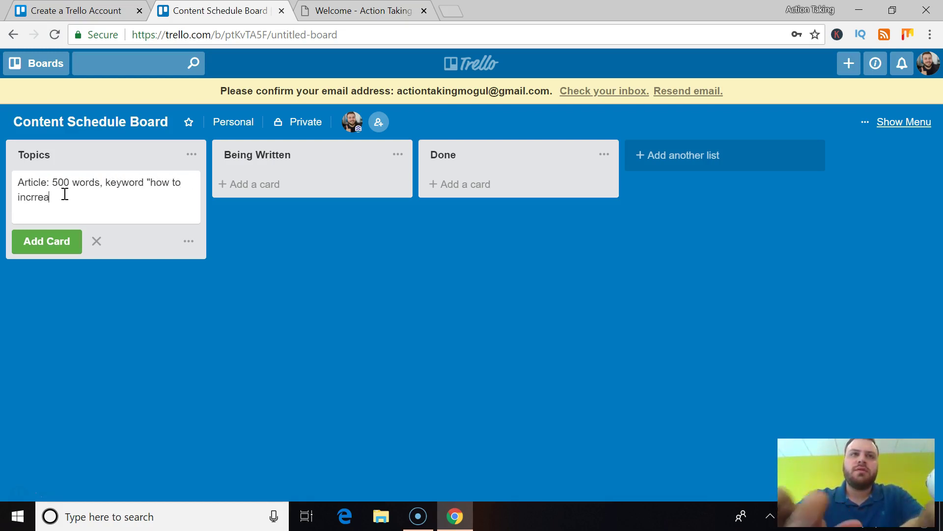
key("BackSpace")
key("BackSpace")
key("BackSpace")
type("ease productiv")
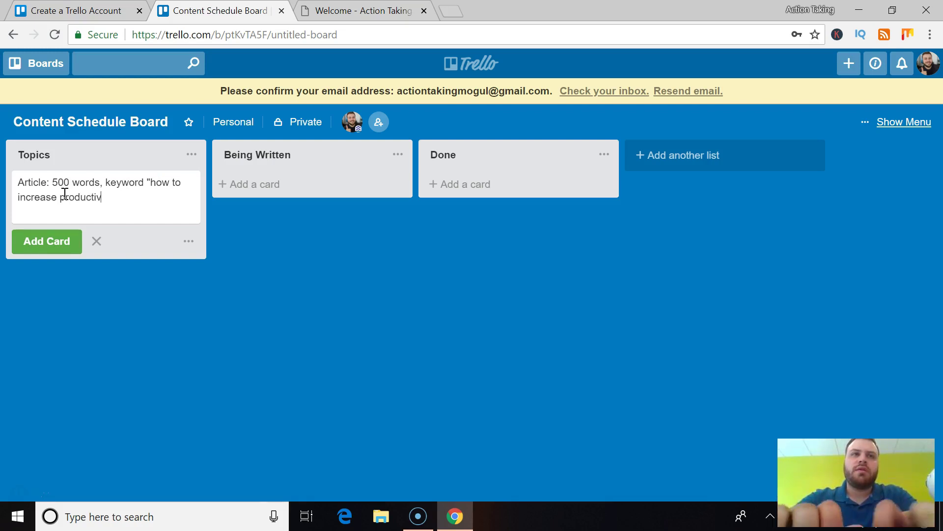
type("itty in your business")
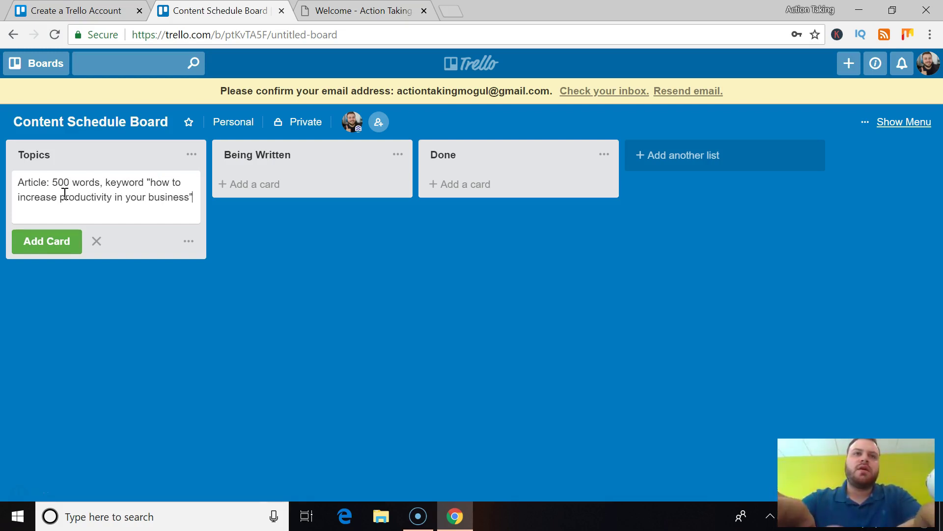
type("\"")
key("Return")
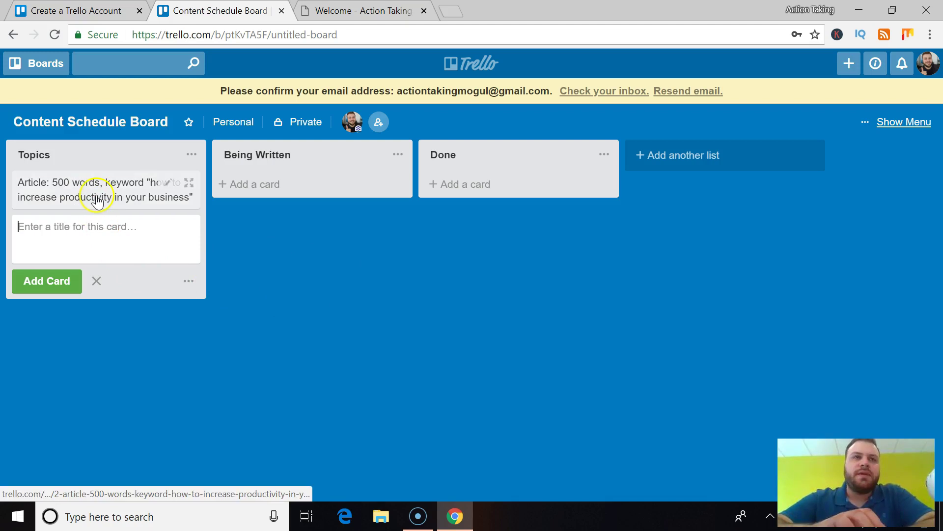
Step: Move the article card to Being Written and give it a due date of Jul 31, 12:00 PM
left_click_drag(97, 194, 266, 189)
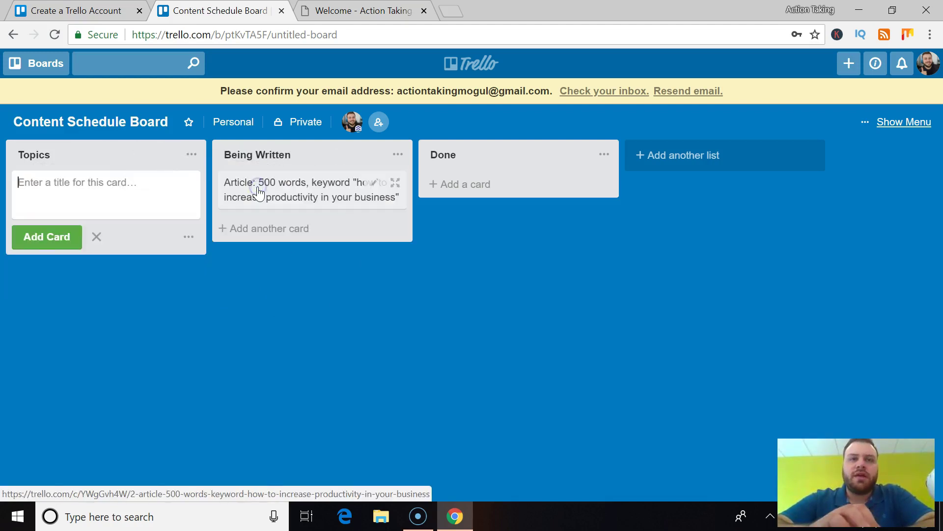
left_click(323, 197)
scroll(526, 246, "down", 2)
scroll(526, 246, "up", 2)
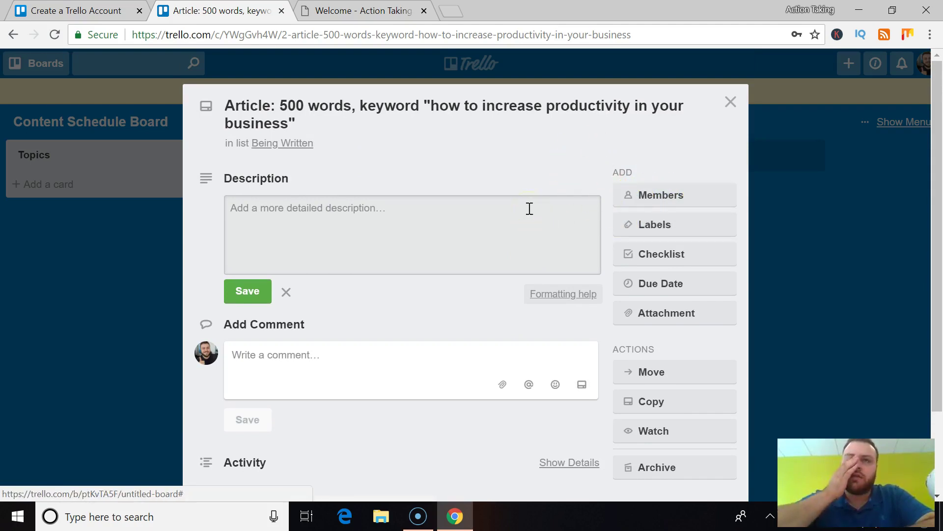
scroll(514, 217, "down", 2)
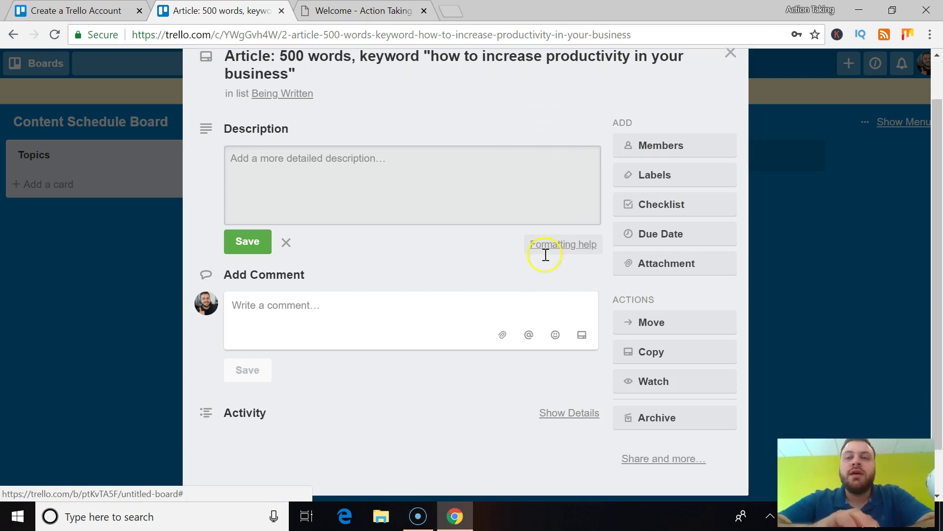
left_click(678, 183)
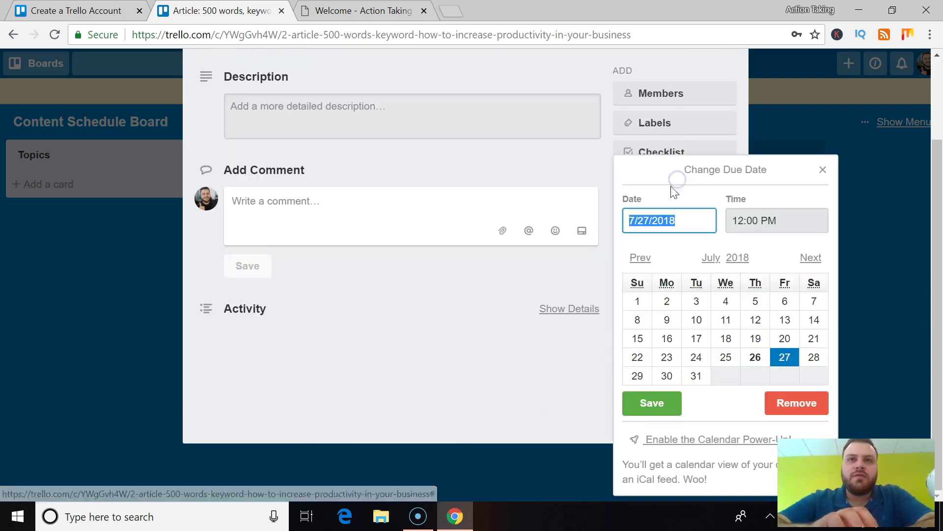
left_click(695, 379)
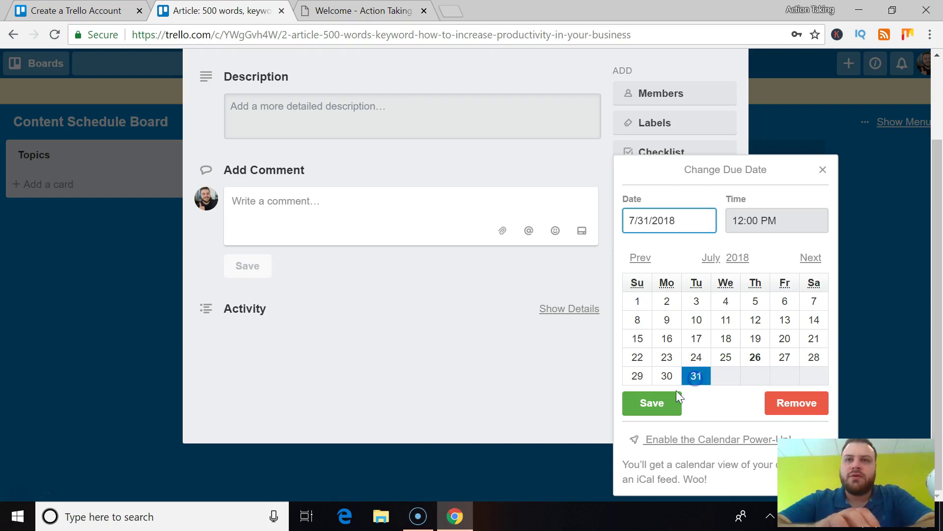
left_click(666, 402)
scroll(459, 280, "up", 2)
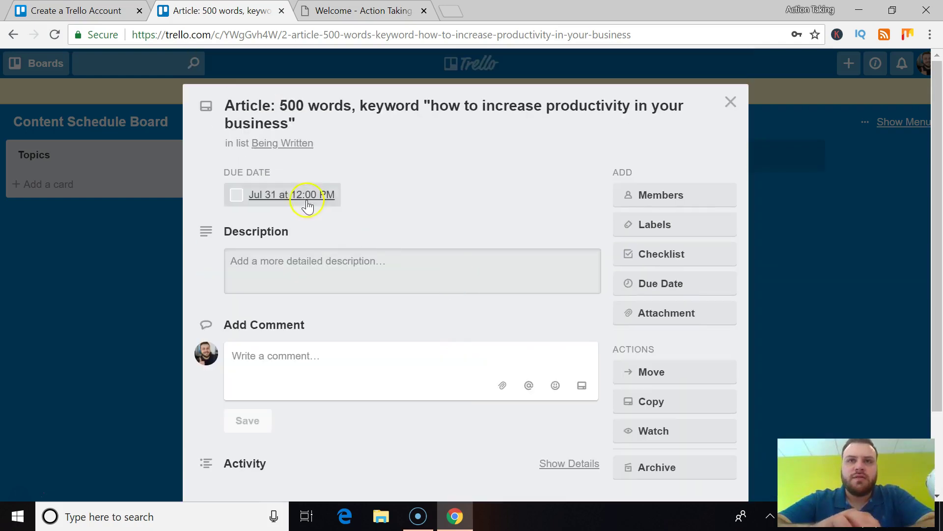
Step: Add a checklist with items 'make sure seo optimized' and 'make sure minimum 500 words'
left_click(668, 268)
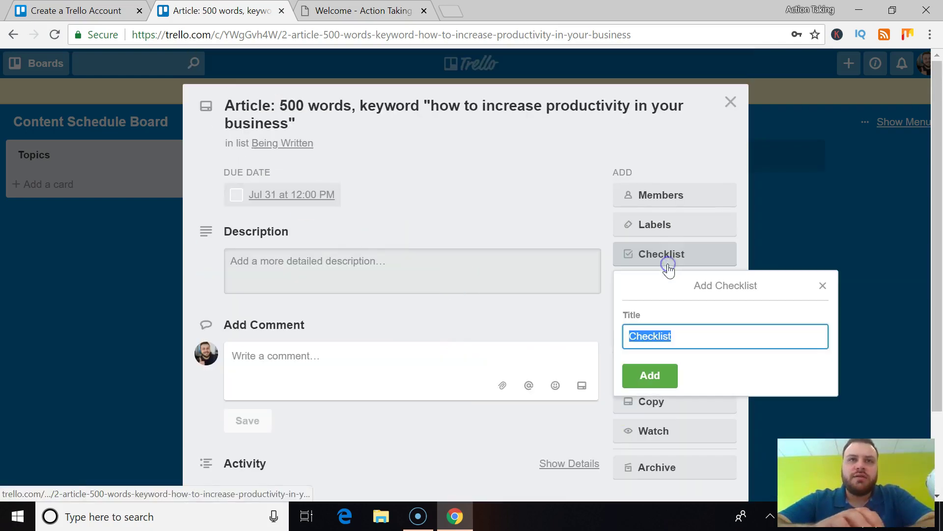
left_click(650, 375)
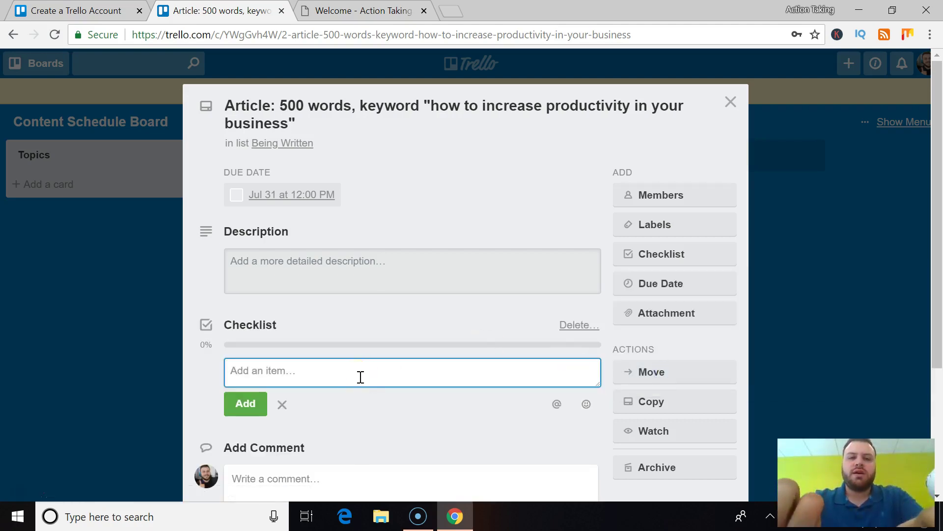
type("make sure seo")
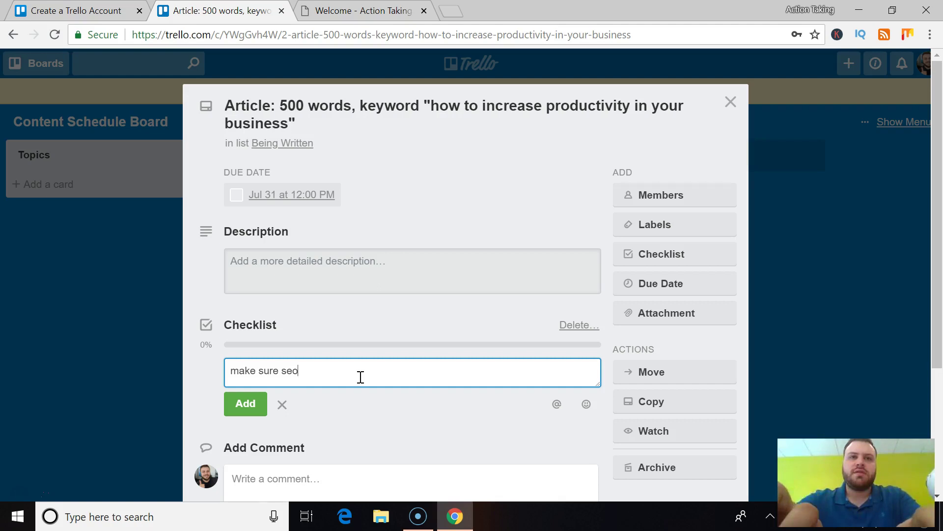
type(" optimized")
key("Return")
type("m")
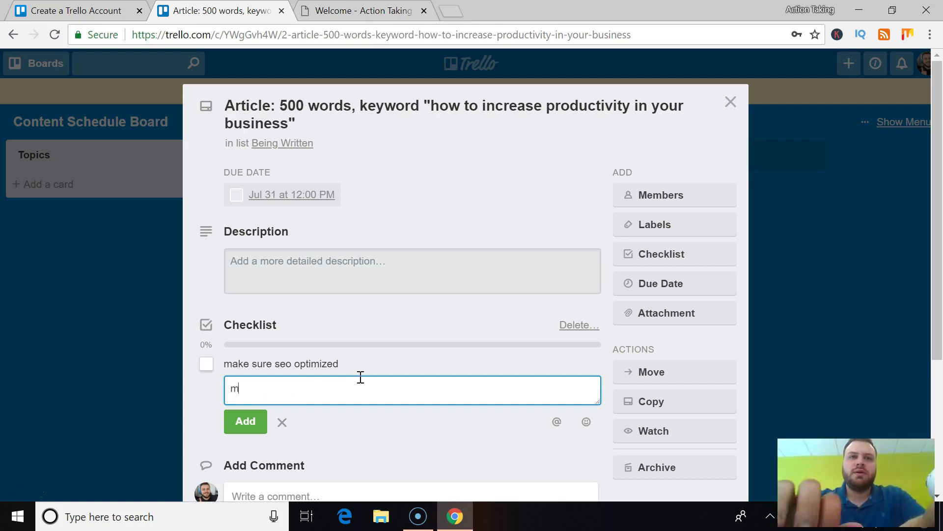
type("ake sure minimum 5")
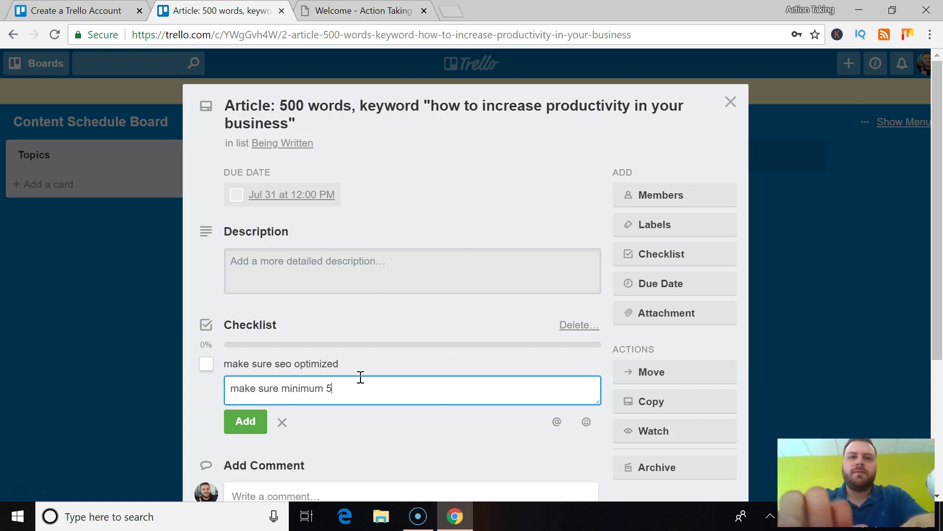
type("00 wor")
key("Return")
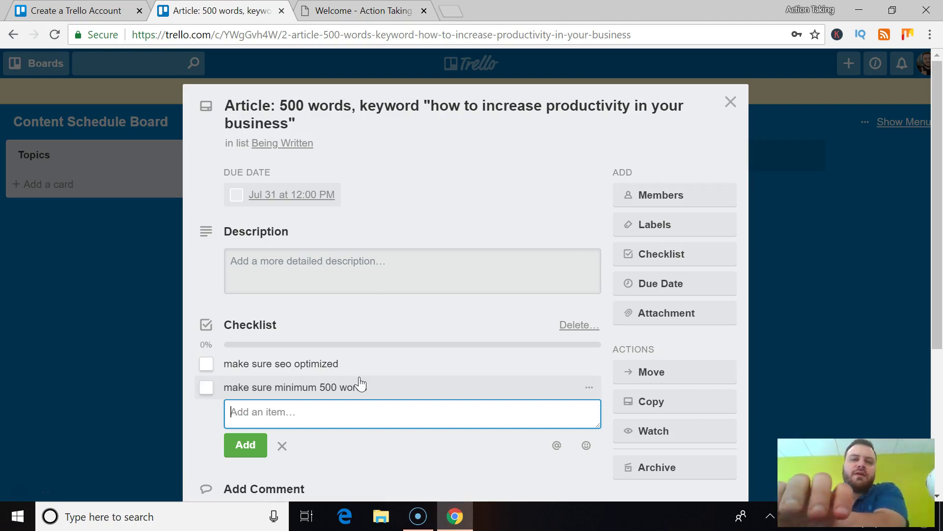
Step: Tick off 'make sure seo optimized', bringing the checklist to 50%
left_click(282, 378)
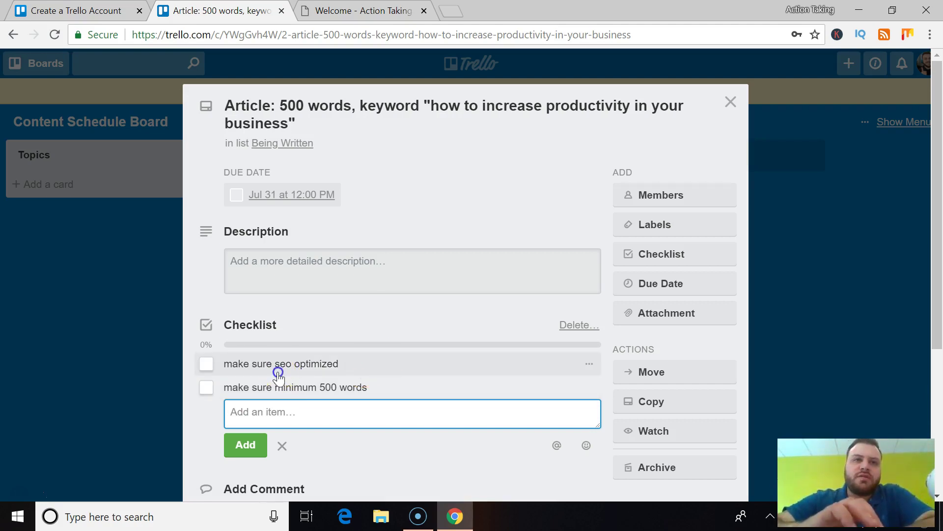
left_click(206, 366)
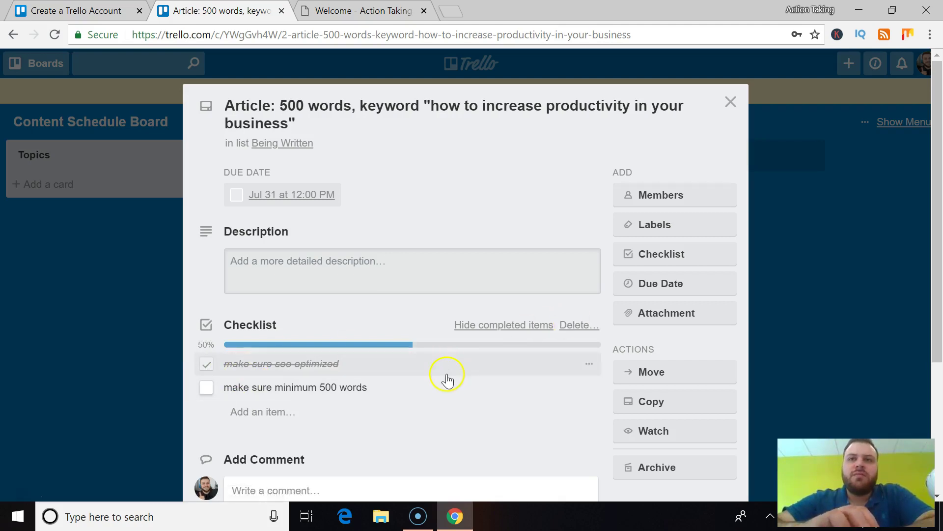
scroll(447, 379, "down", 3)
scroll(639, 137, "up", 3)
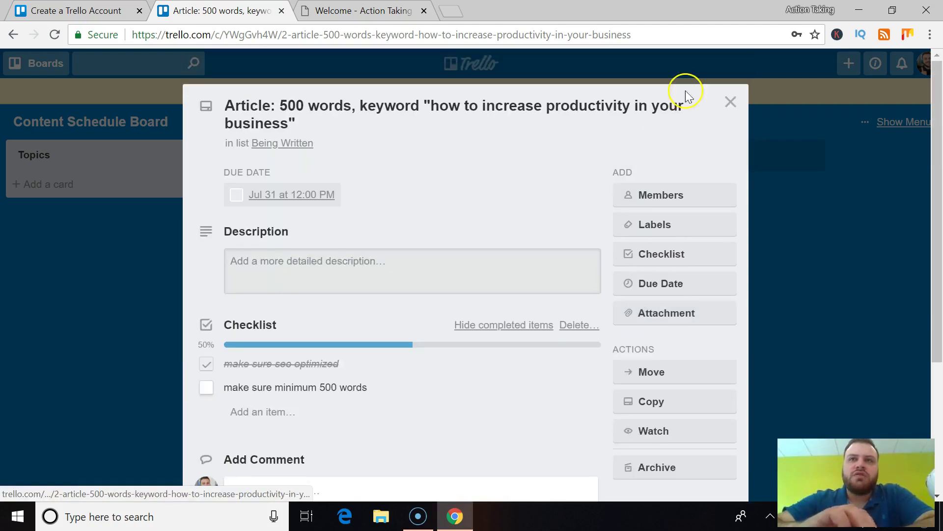
Step: Move the article card into Done, mark its Jul 31 due date complete, and close it
left_click(730, 103)
left_click_drag(308, 189, 461, 165)
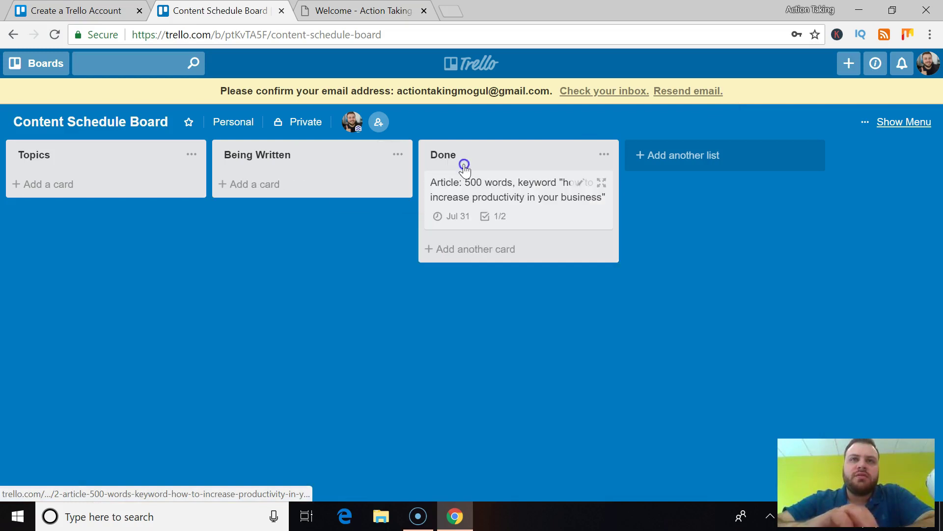
left_click(523, 188)
scroll(460, 337, "down", 3)
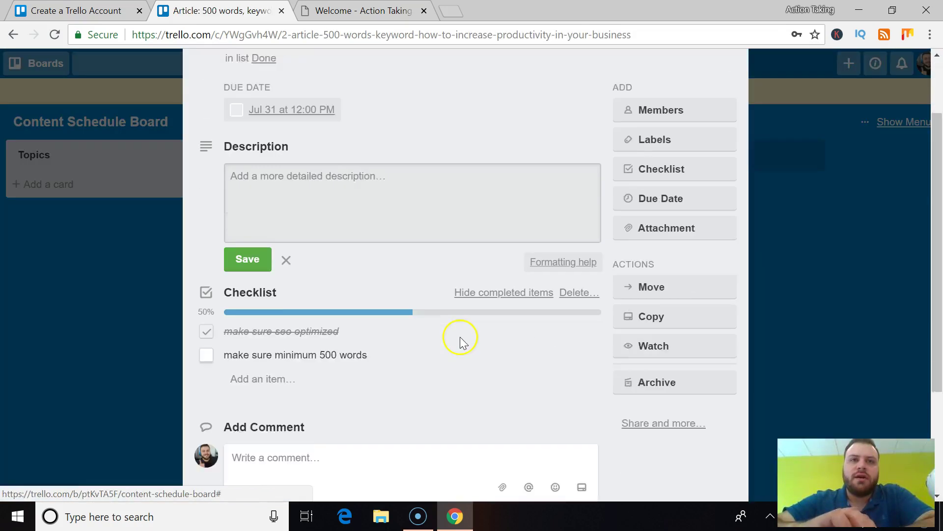
scroll(607, 194, "up", 1)
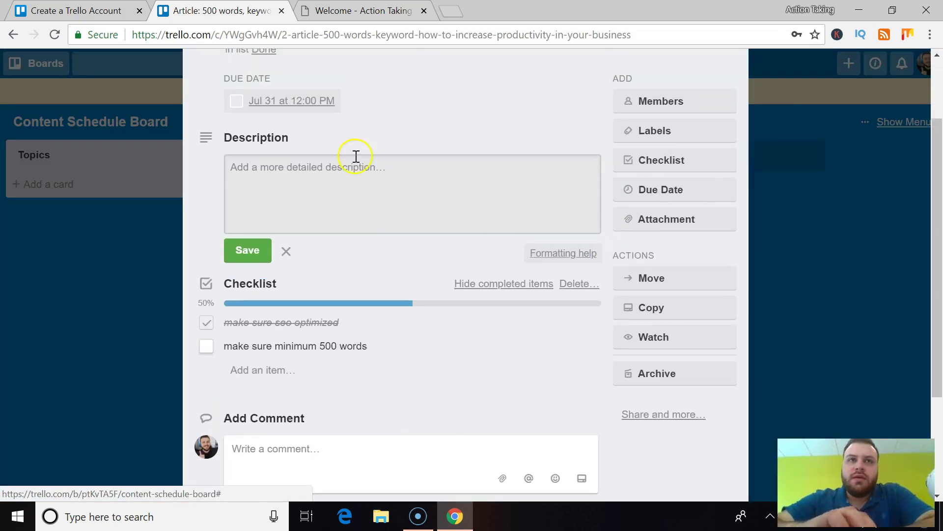
scroll(355, 156, "up", 2)
left_click(291, 173)
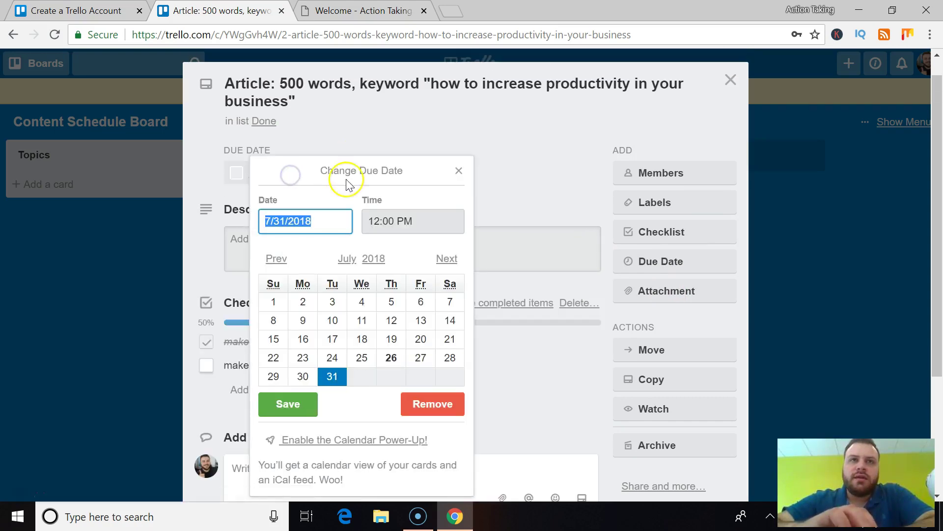
left_click(237, 174)
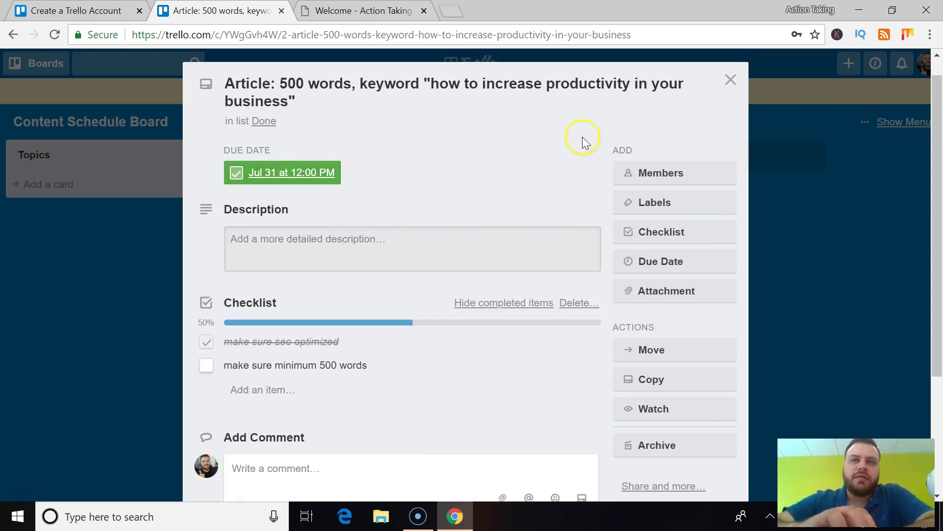
left_click(720, 82)
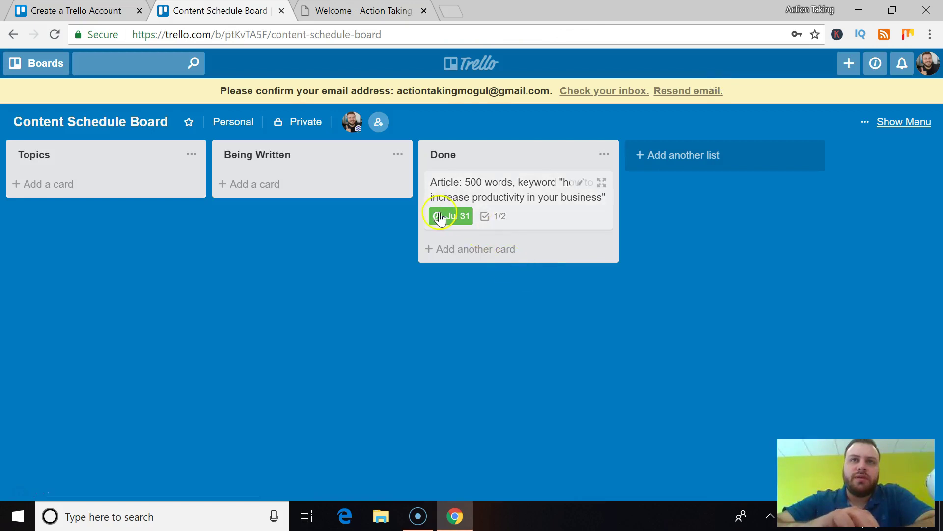
left_click(535, 195)
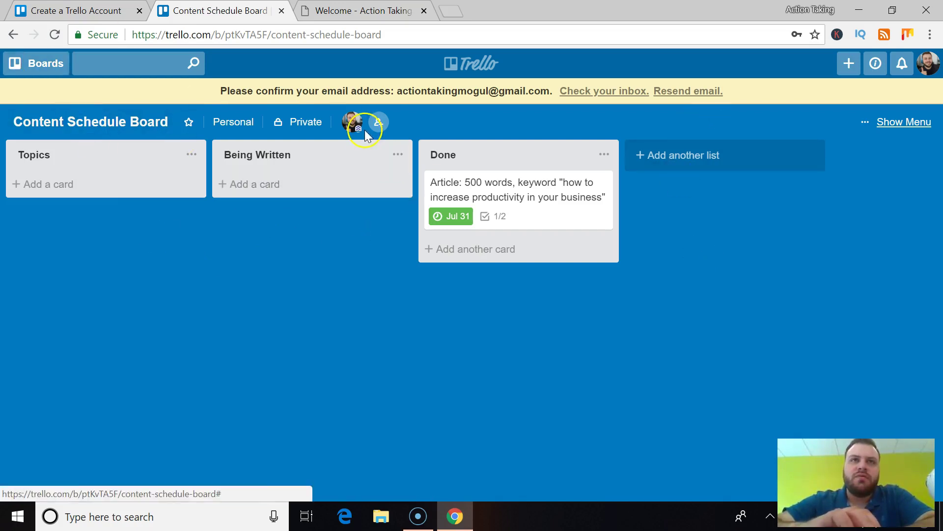
left_click(382, 129)
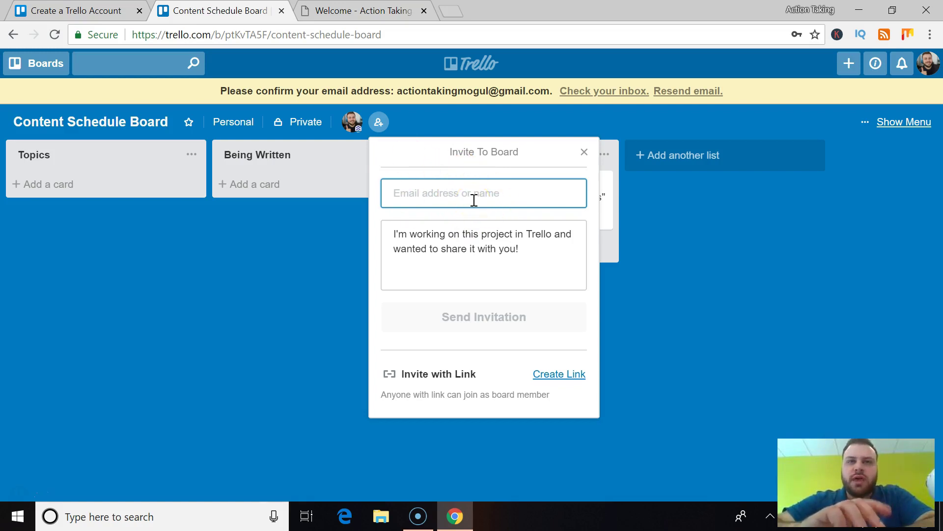
left_click(406, 126)
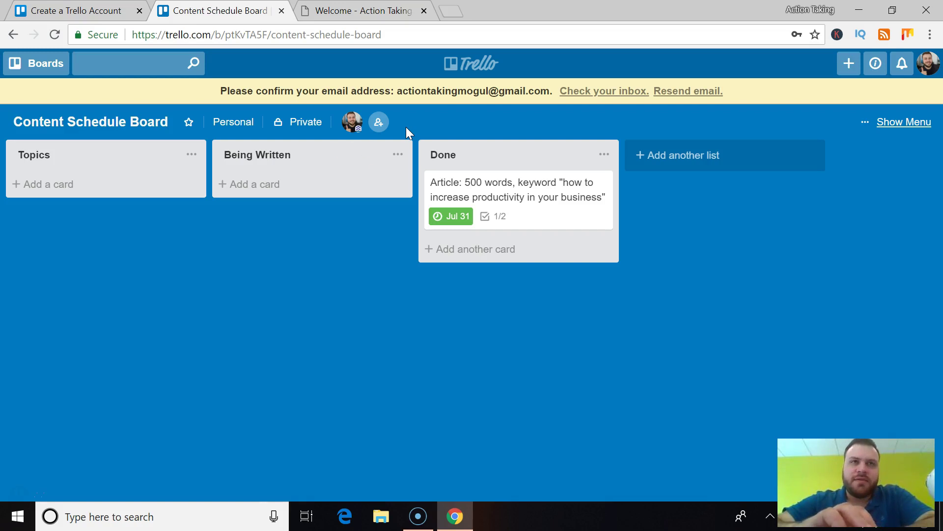
Step: Create a private board titled Personal Fitness Board with the third photo background
left_click(39, 64)
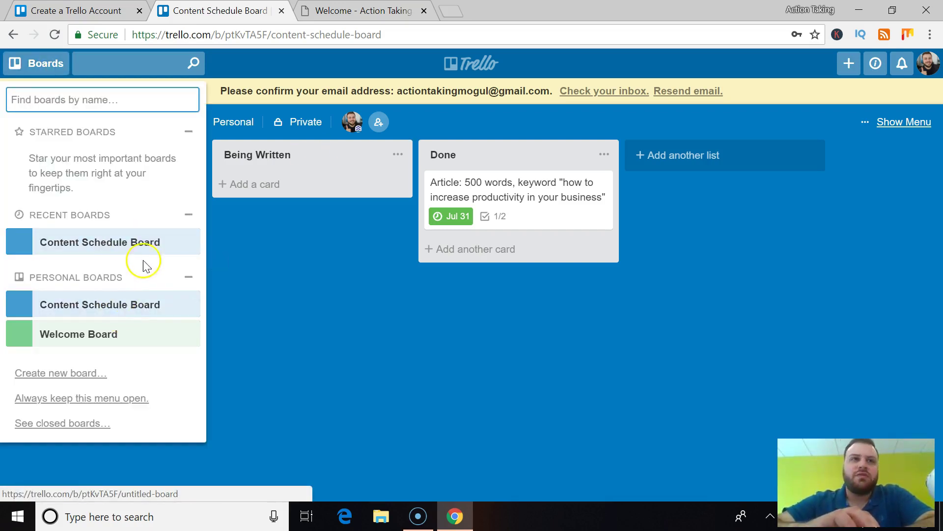
left_click(86, 373)
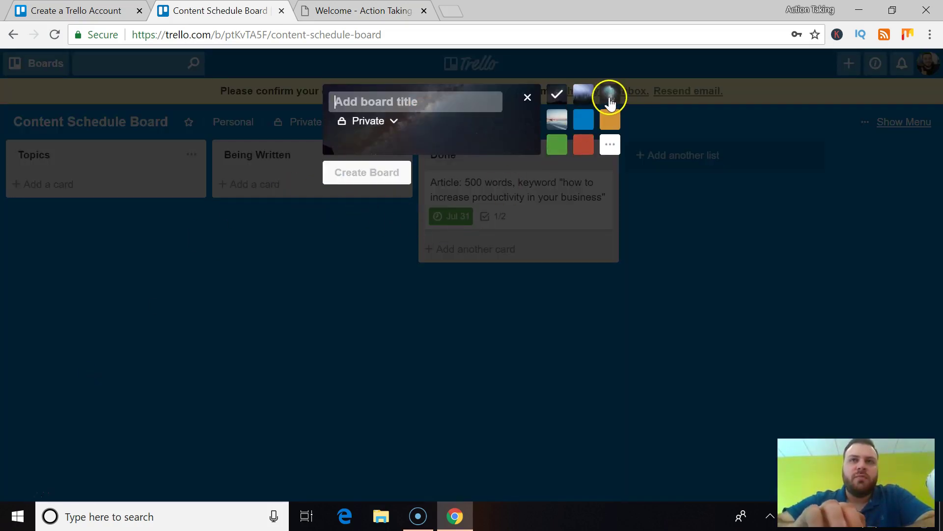
left_click(611, 100)
left_click(376, 101)
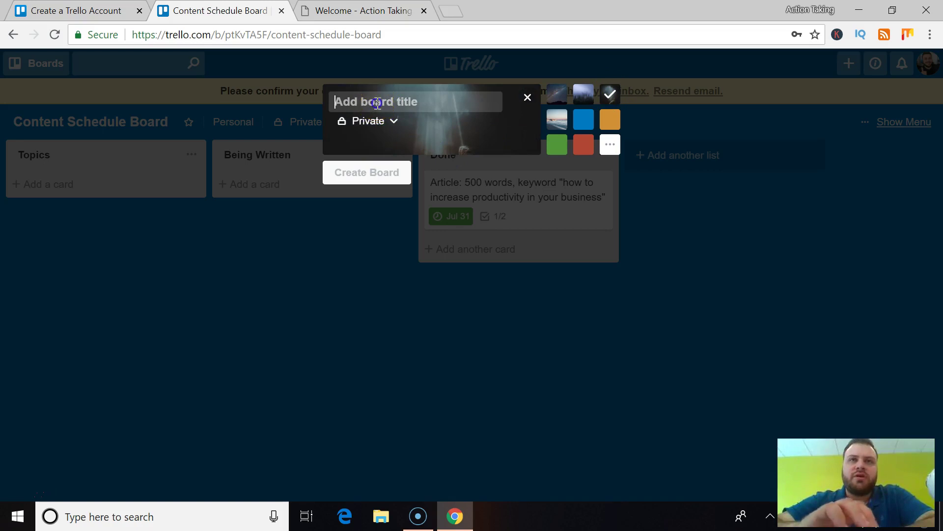
type("P")
key("BackSpace")
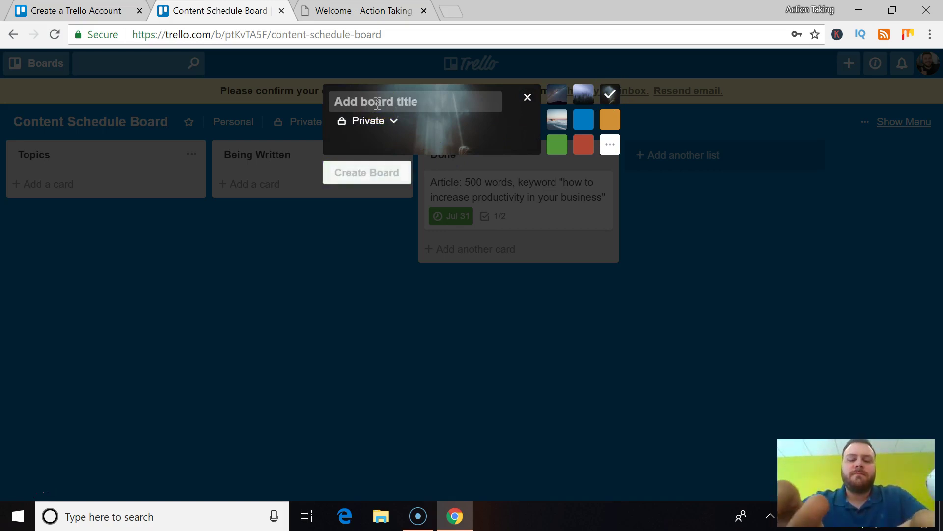
type("Personal F")
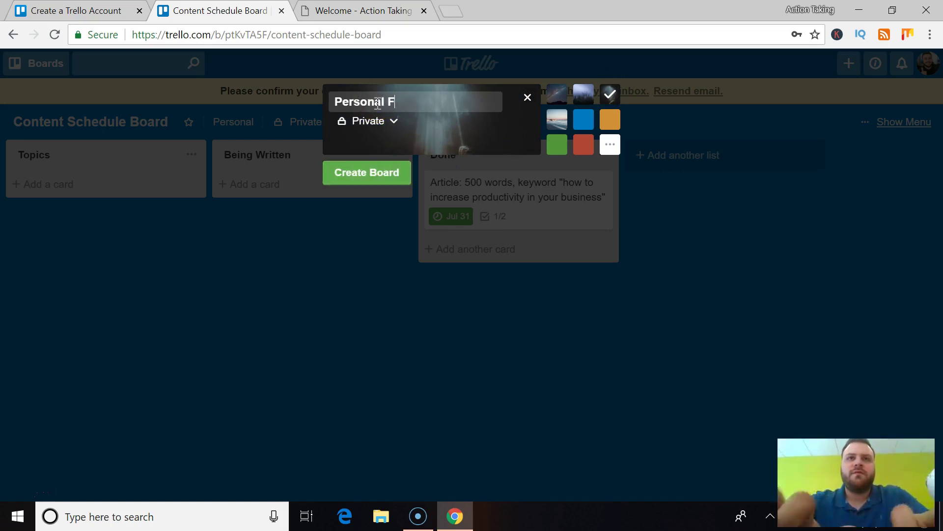
type("itness Board")
key("Return")
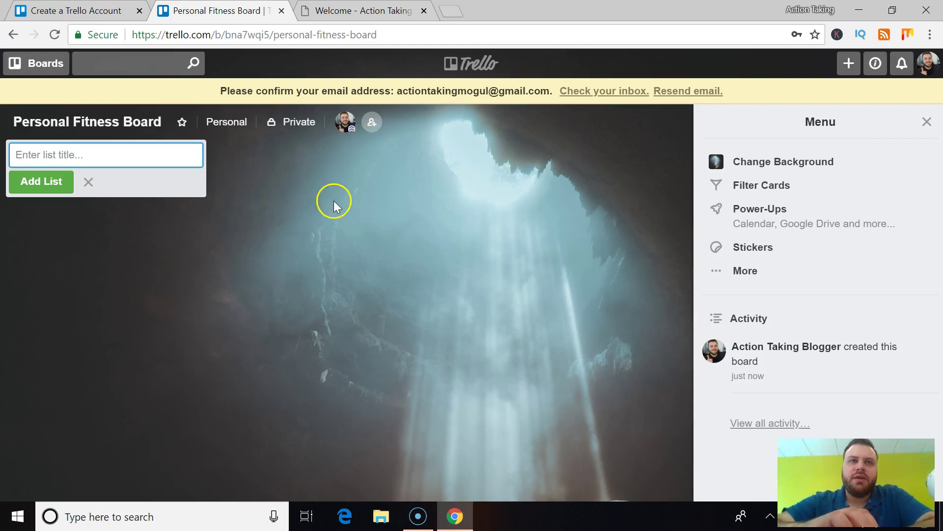
Step: Add the lists Fitness Goals 2018 and Underway to the board
left_click(120, 157)
type("Fitn")
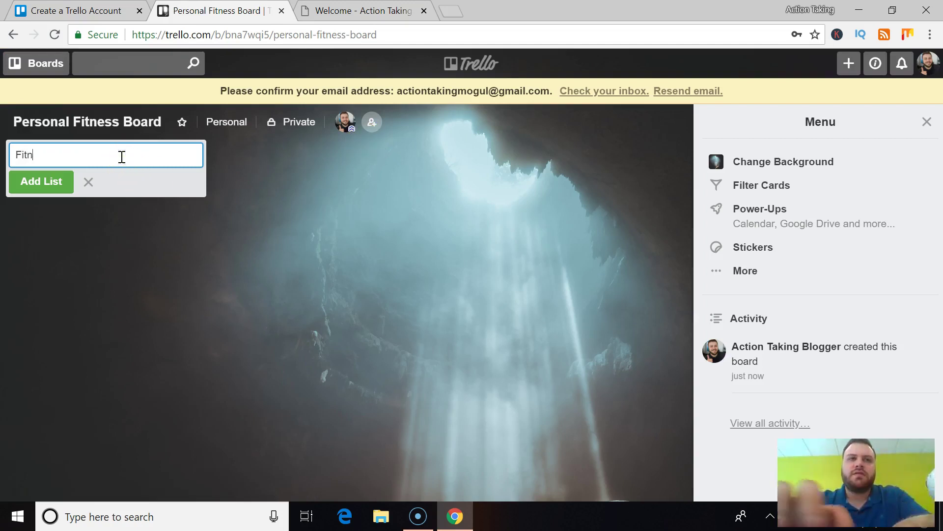
type("ess Goals 2018")
key("Return")
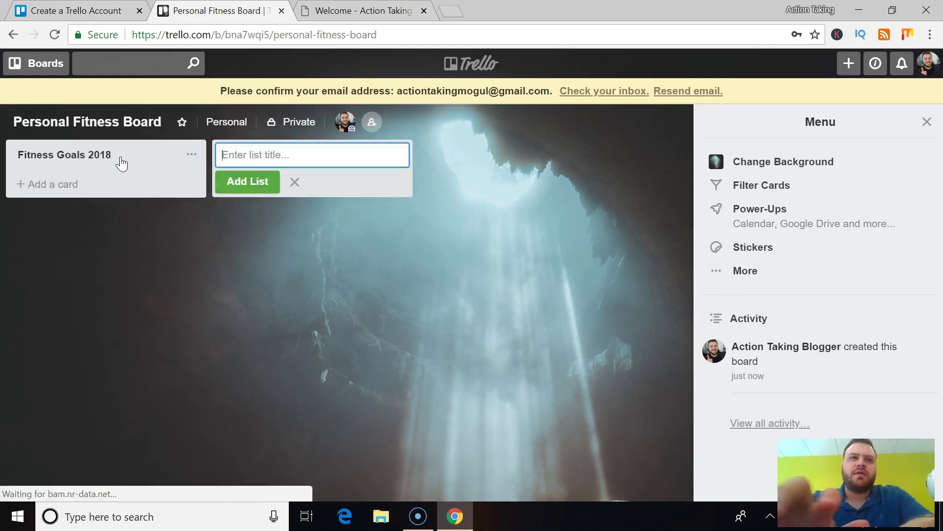
type("Goal")
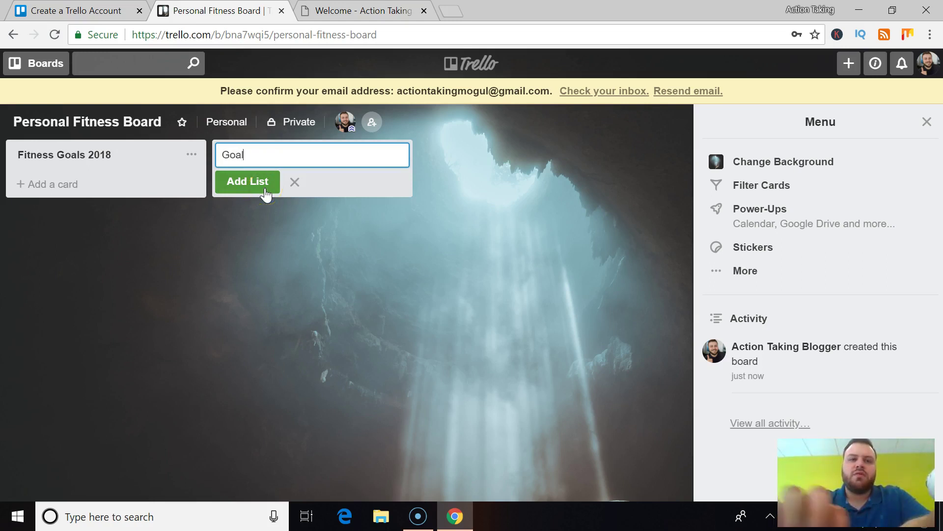
type(" #1:")
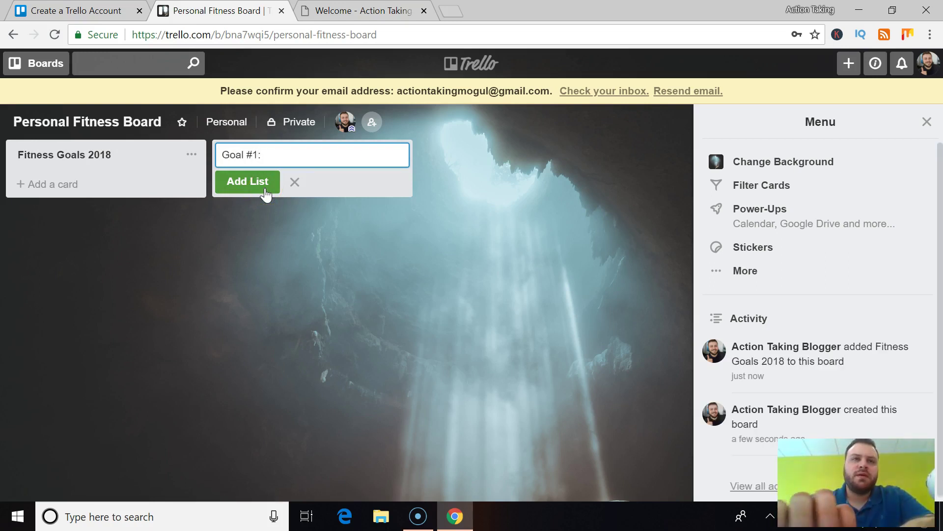
triple_click(274, 163)
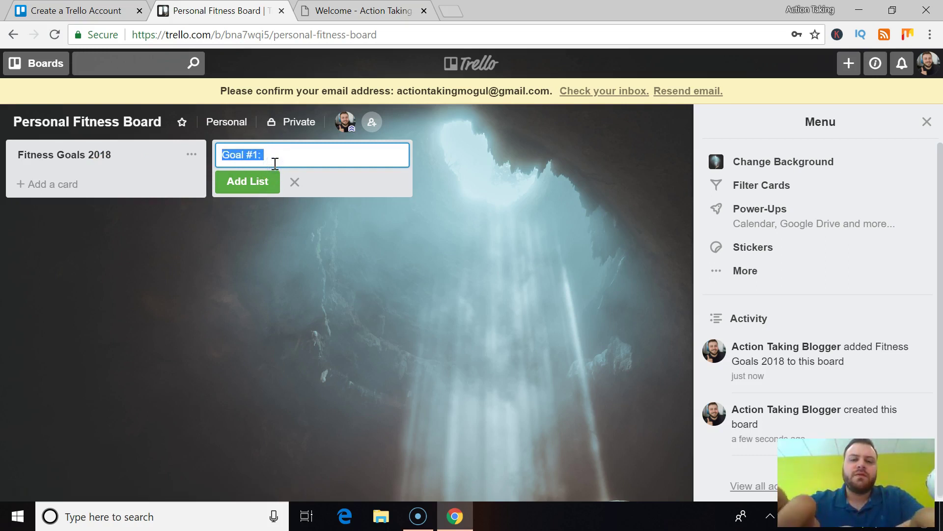
type("Underway")
key("Return")
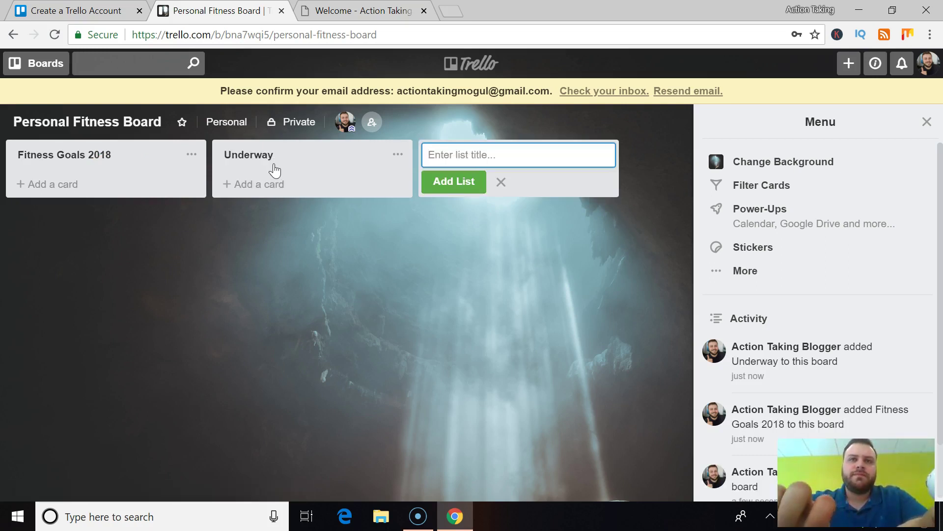
Step: Begin a new Fitness Goals 2018 card, typing 'Lose' as its title
left_click(68, 184)
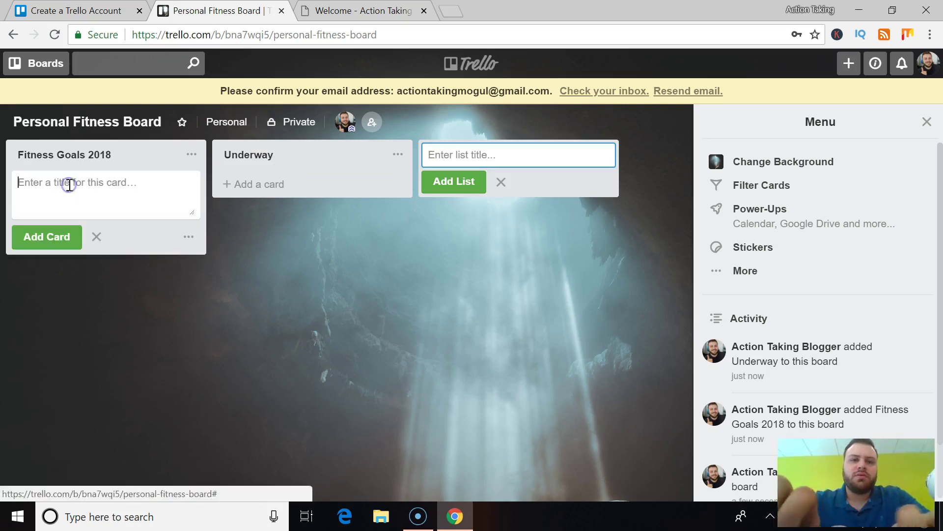
type("Get to")
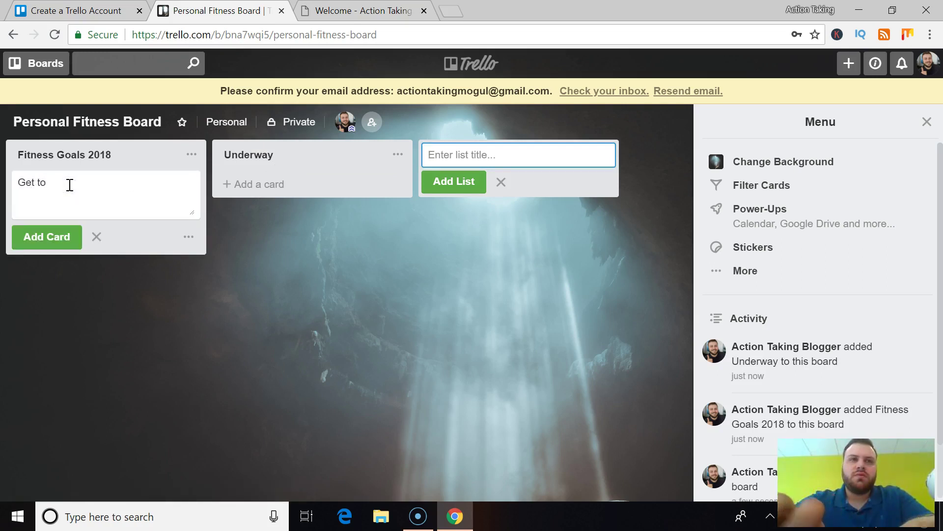
key("BackSpace")
type("Lose")
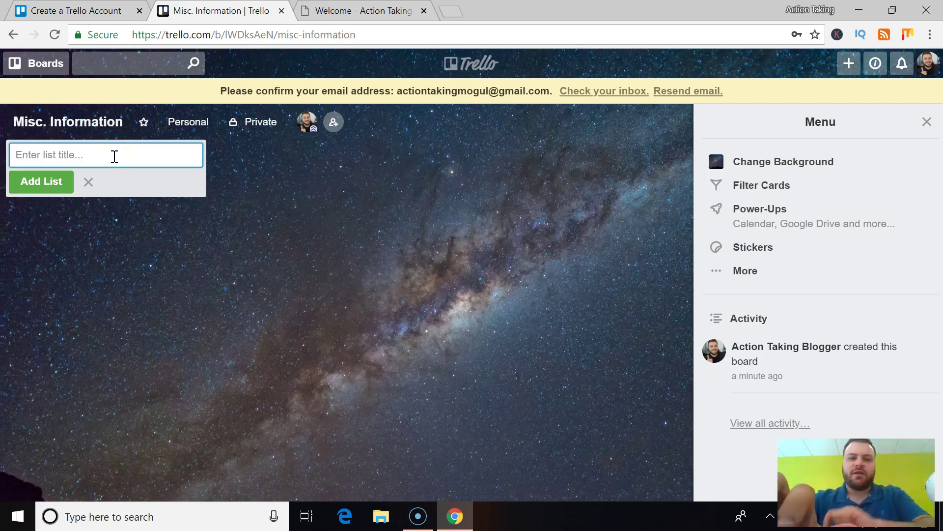
Step: Add a list titled Purple lock combo to the Misc. Information board
type("Pur")
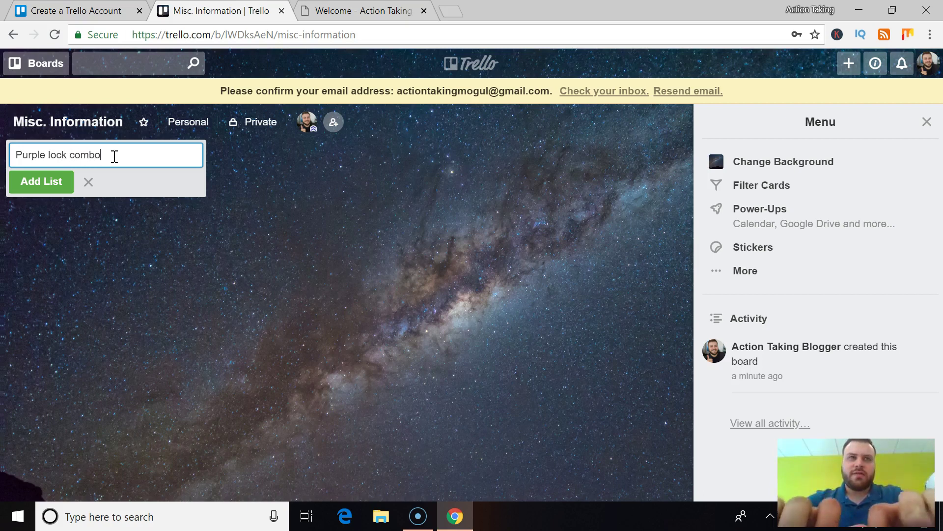
type("ple lock combo")
key("Return")
left_click(114, 156)
Step: Add a card holding the lock combination to Purple lock combo, then open and close it
left_click(84, 182)
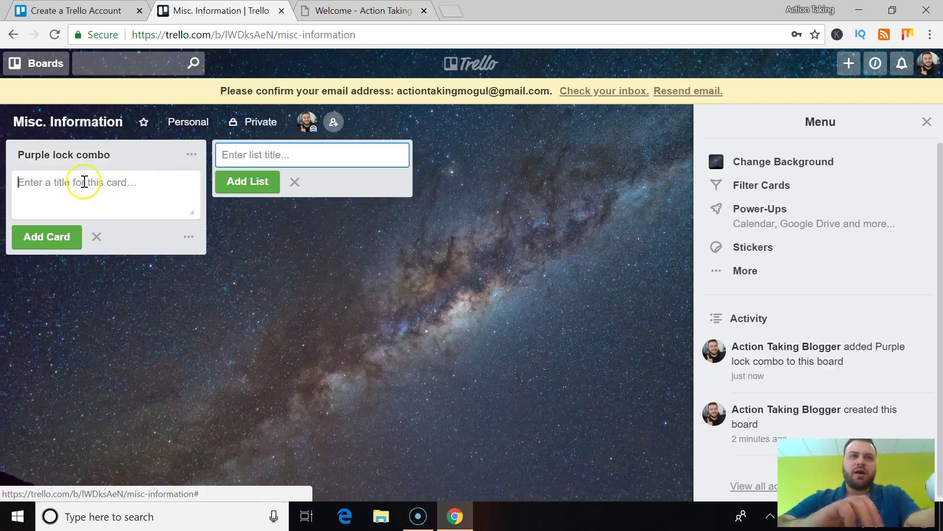
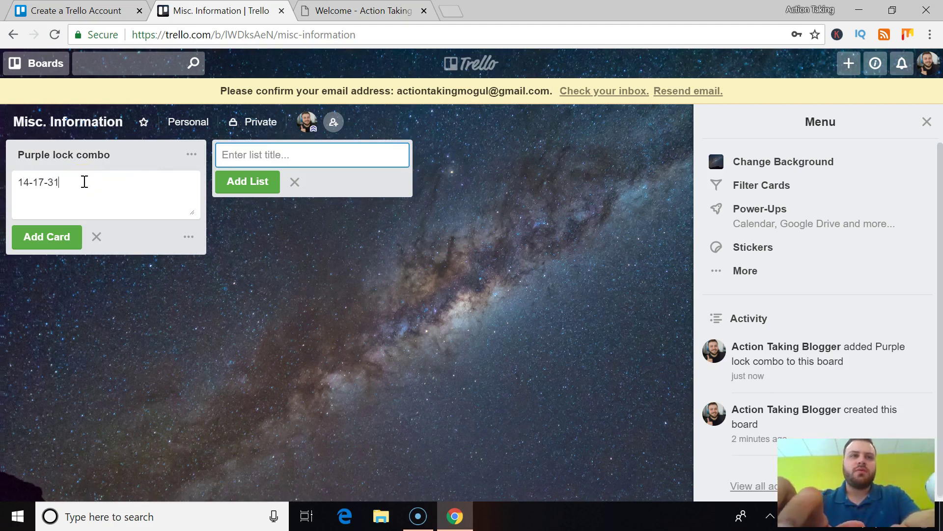
key("Return")
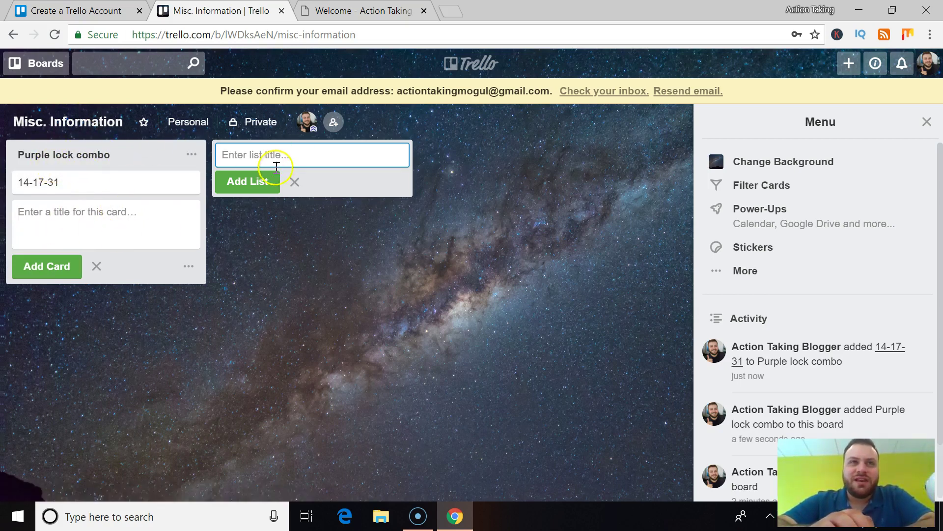
left_click(271, 166)
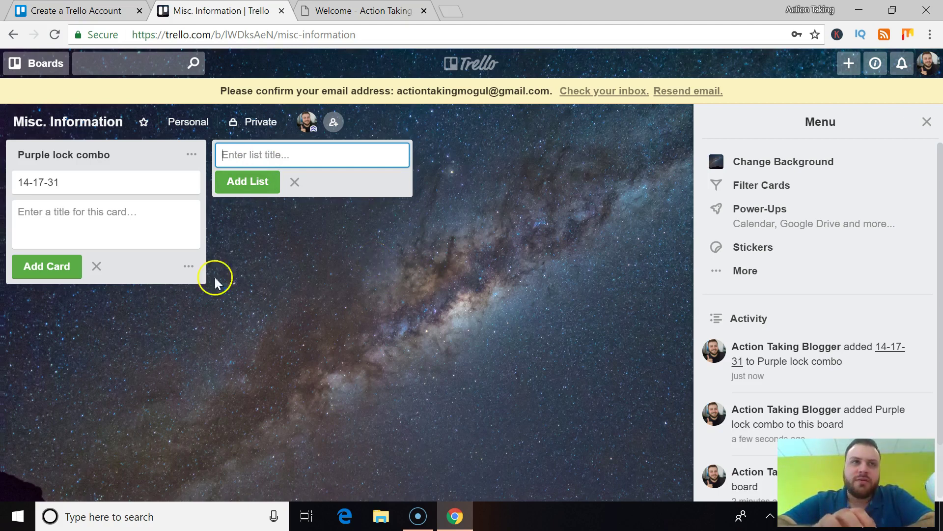
left_click(79, 186)
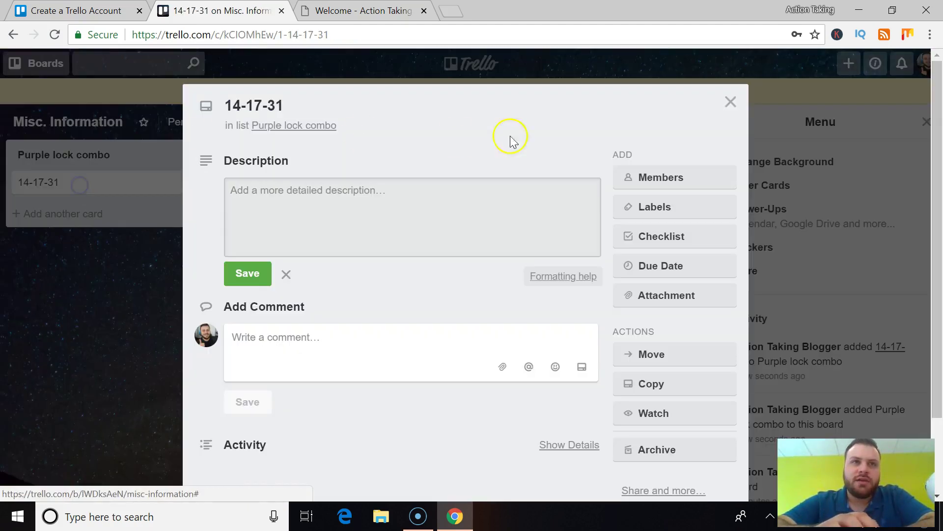
left_click(732, 104)
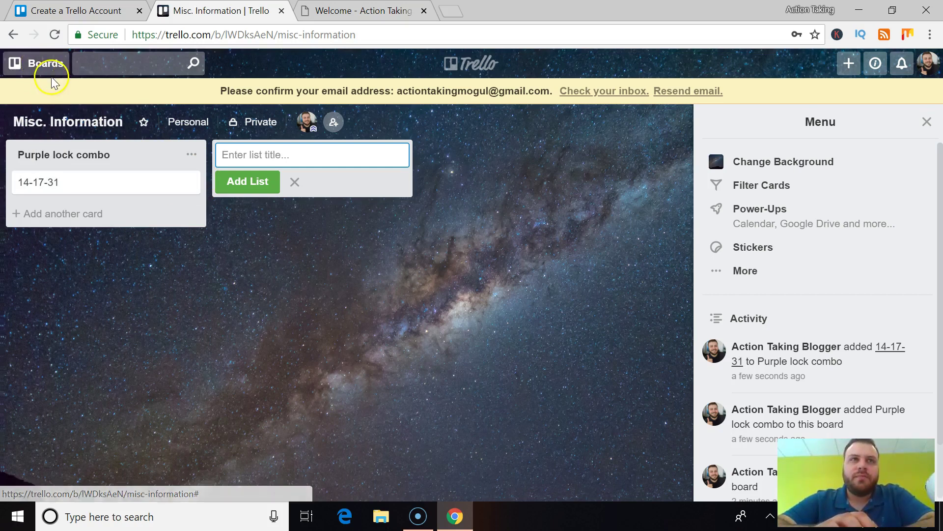
Step: Create a new board named Promotion Schedule with a blue background
left_click(39, 67)
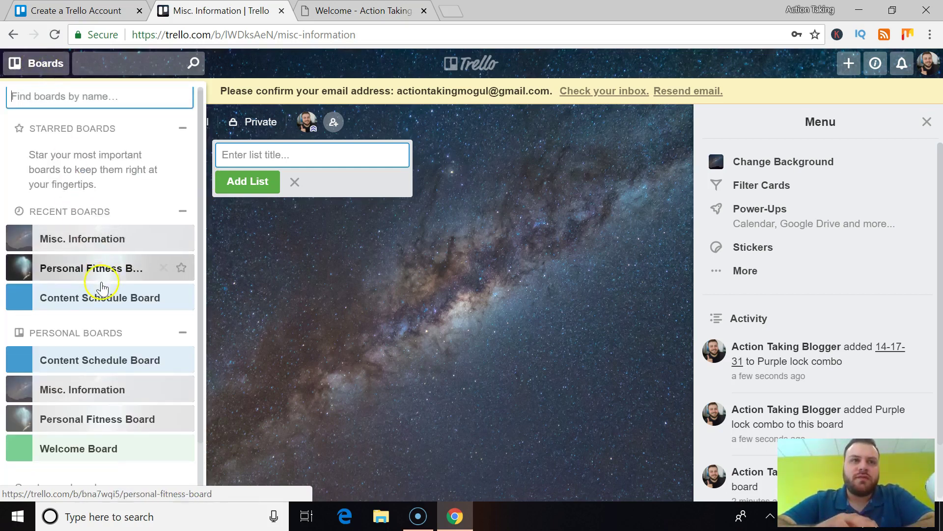
scroll(65, 444, "down", 3)
left_click(69, 430)
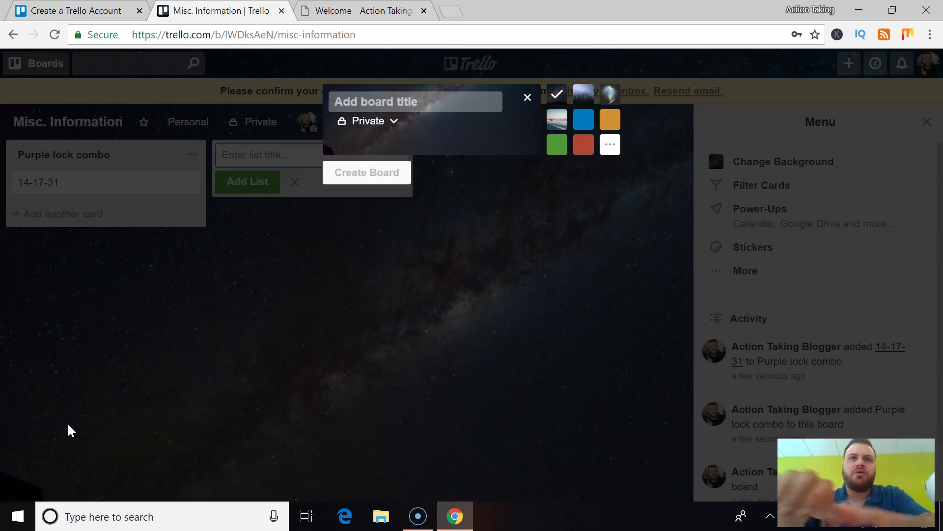
type("Promotion Schedule")
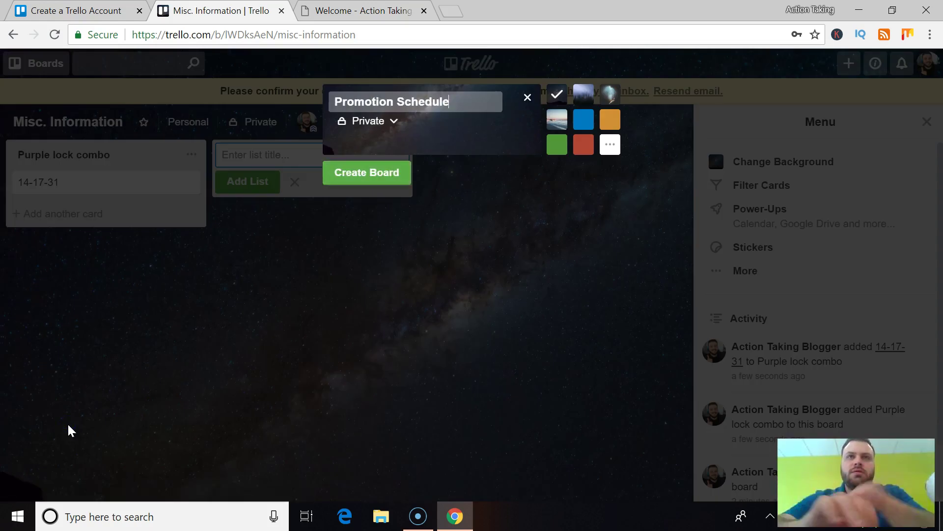
left_click(584, 120)
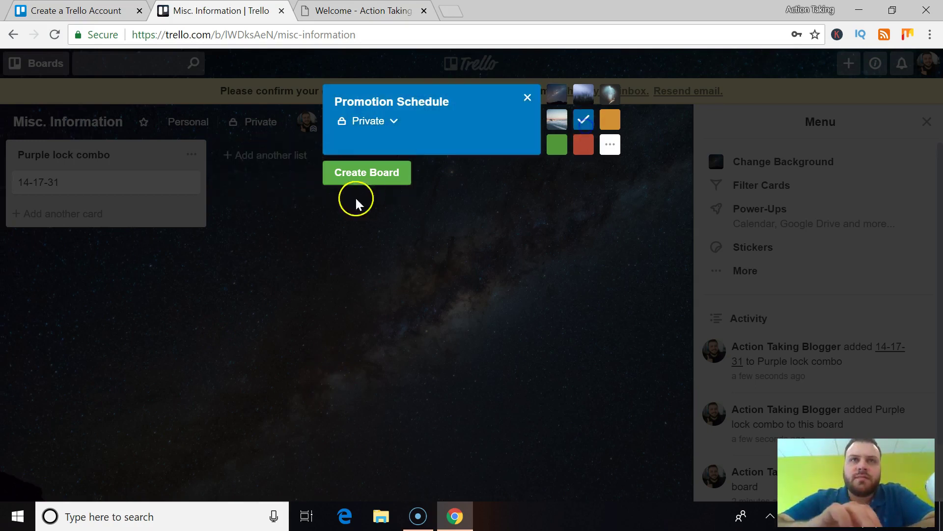
left_click(369, 175)
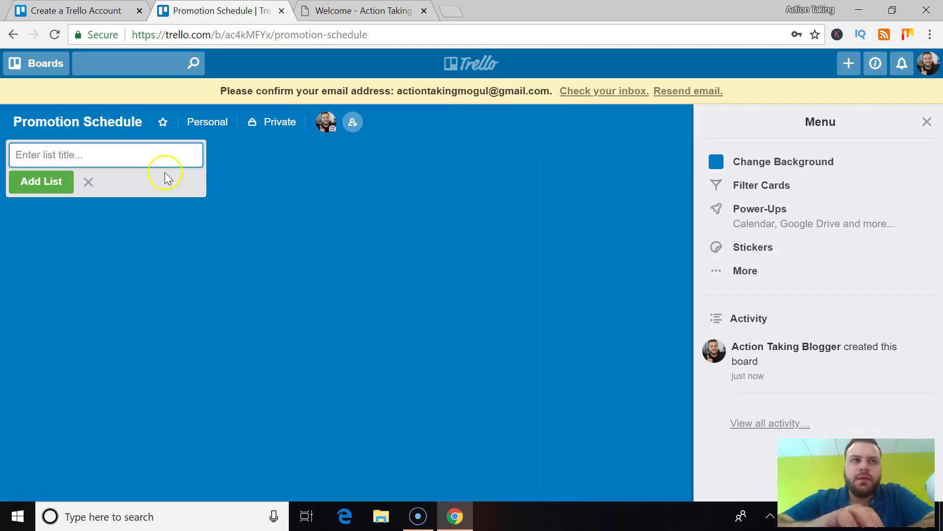
Step: Add a July Schedule list with cards 7/29 and '7/30: Send content post'
type("Ju")
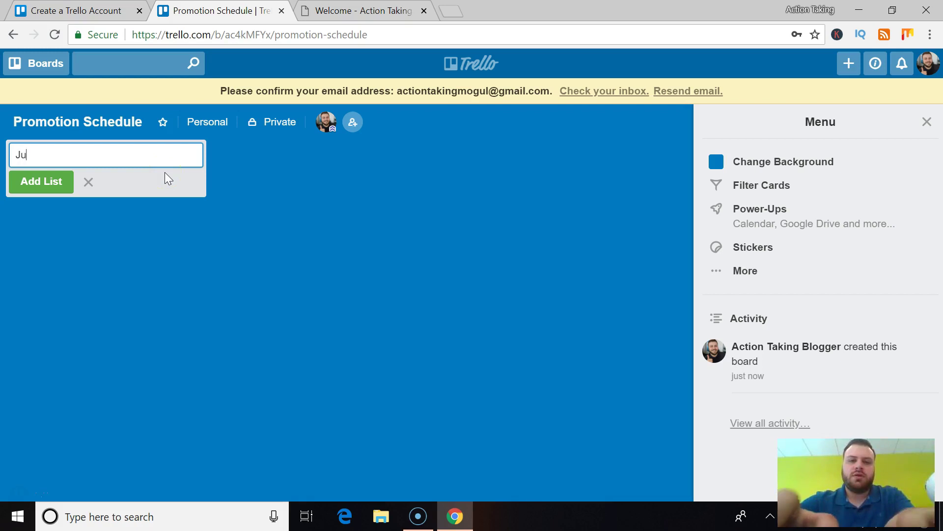
type("ly Schedule")
key("Return")
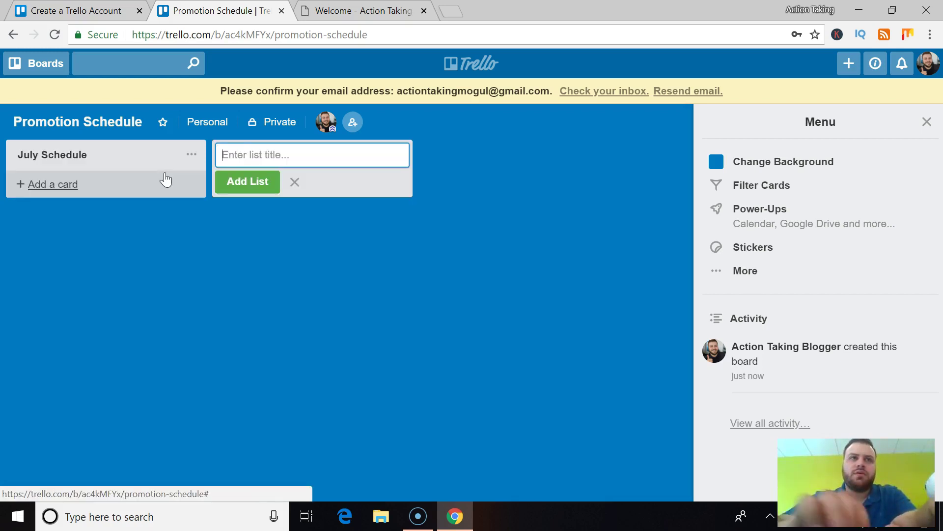
left_click(131, 182)
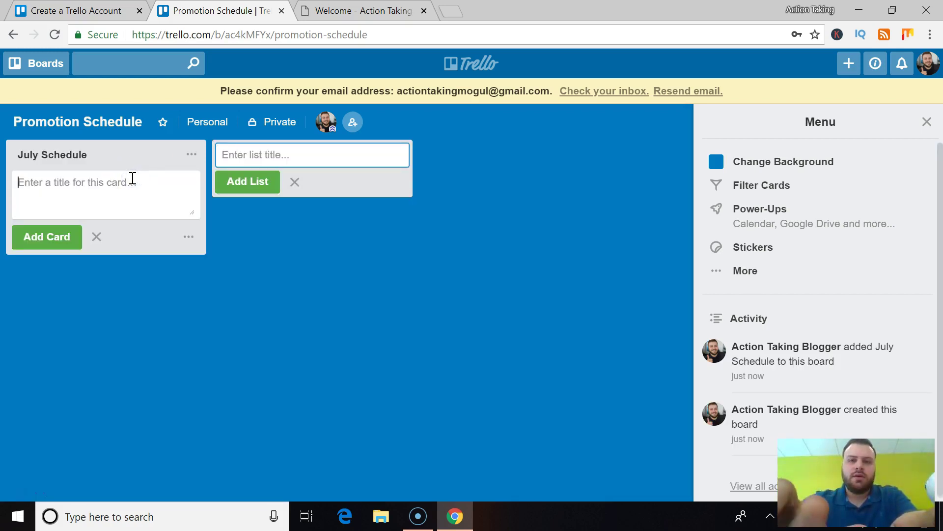
type("7/29: Promote new offer to em")
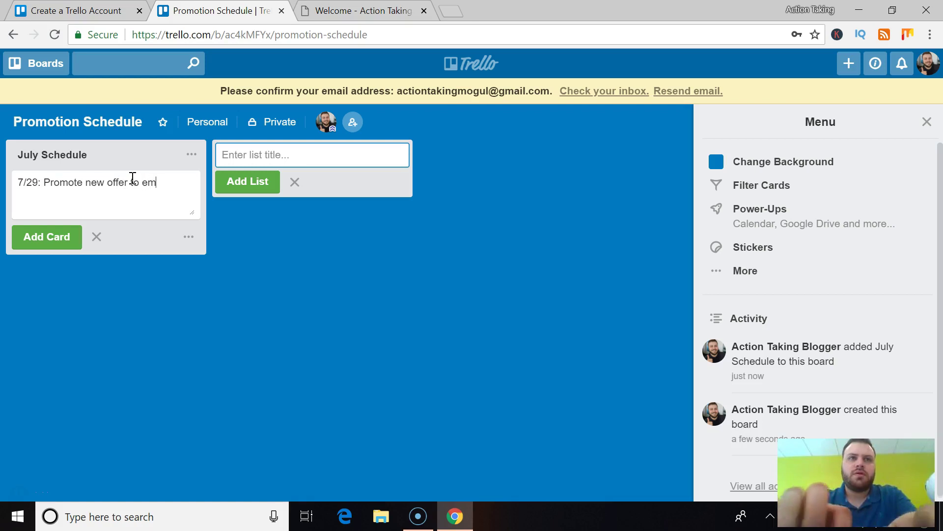
key("Return")
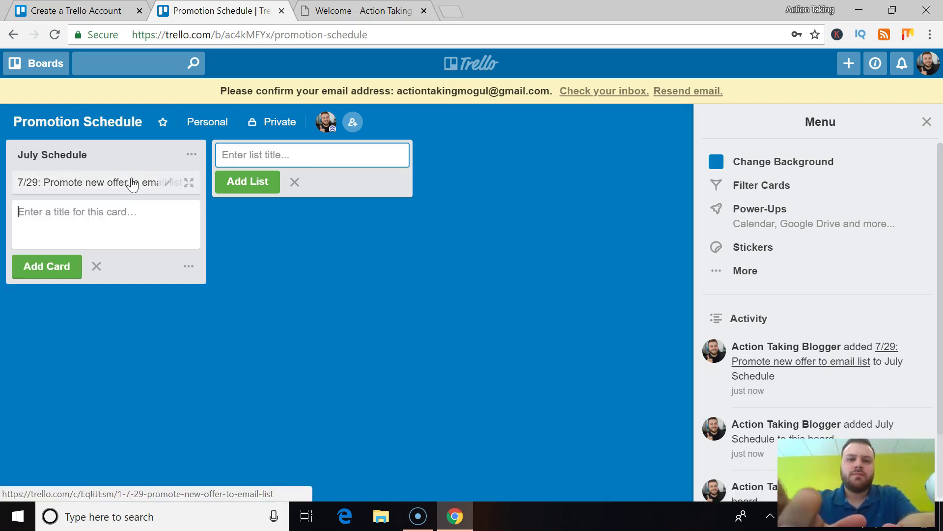
type("7/30: Send co")
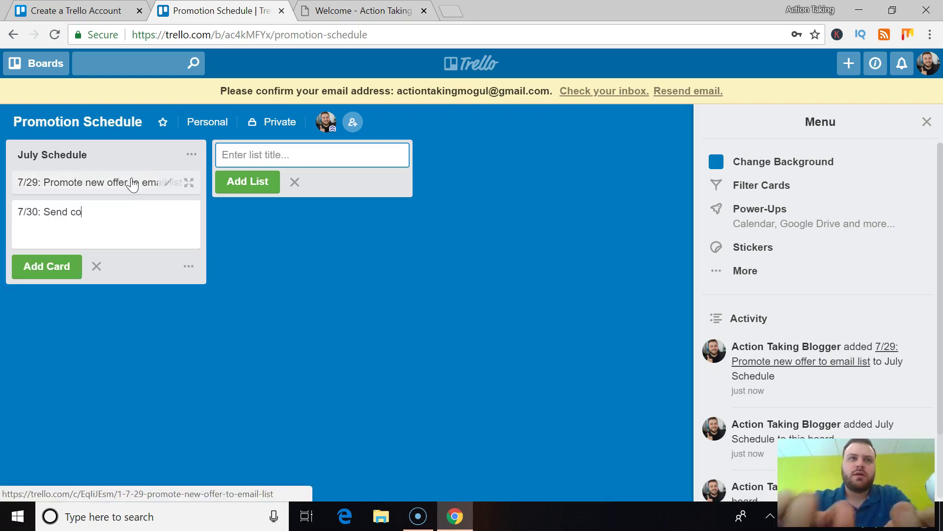
type("ntent post")
key("Return")
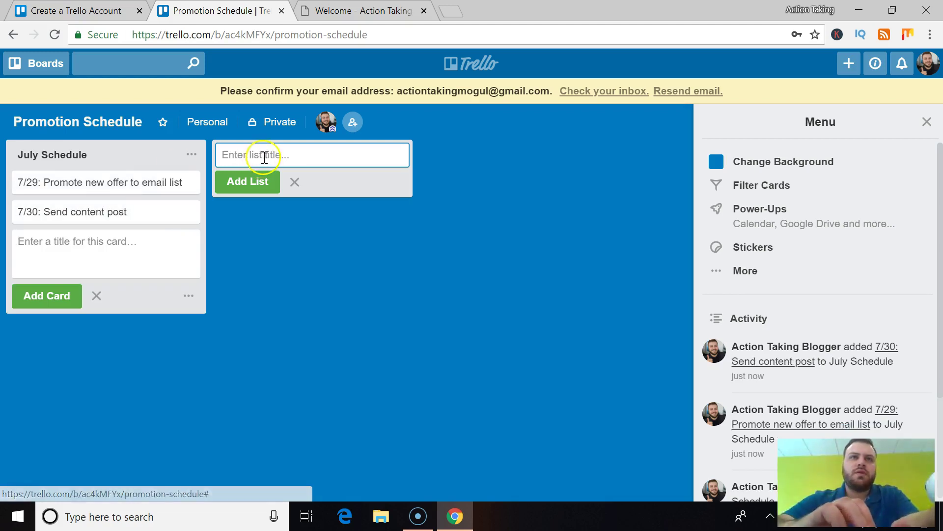
Step: Add a Done list and move the 7/29 and 7/30 cards into it
left_click(264, 156)
type("Done")
key("Return")
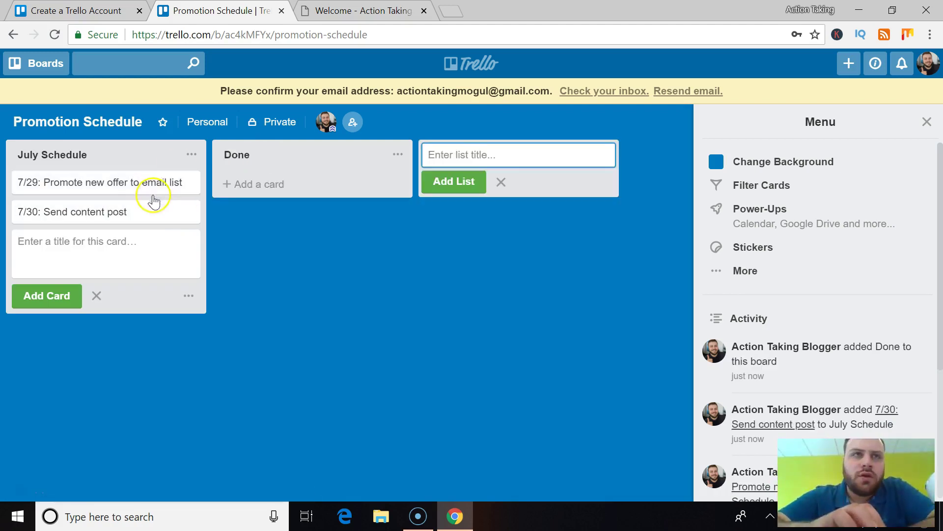
left_click_drag(119, 181, 305, 183)
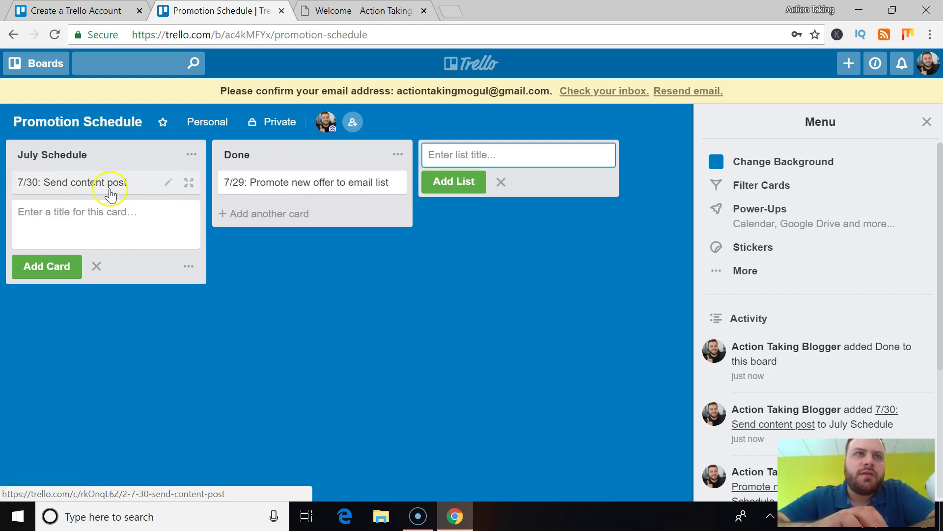
left_click_drag(109, 188, 367, 236)
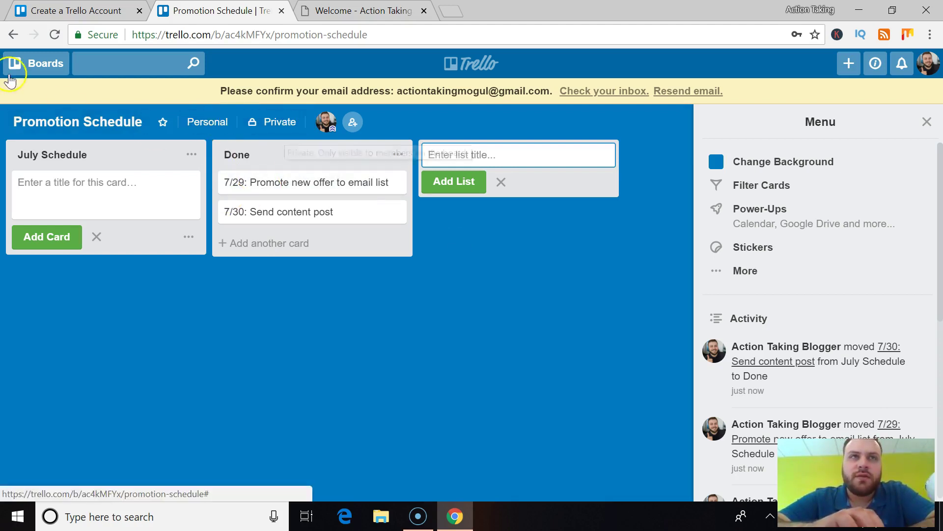
left_click(15, 63)
scroll(137, 313, "down", 2)
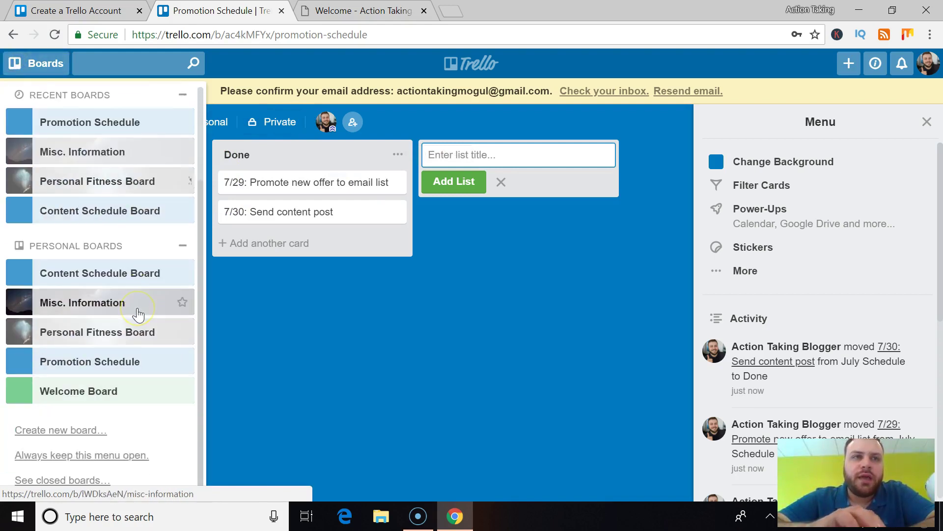
scroll(70, 252, "up", 3)
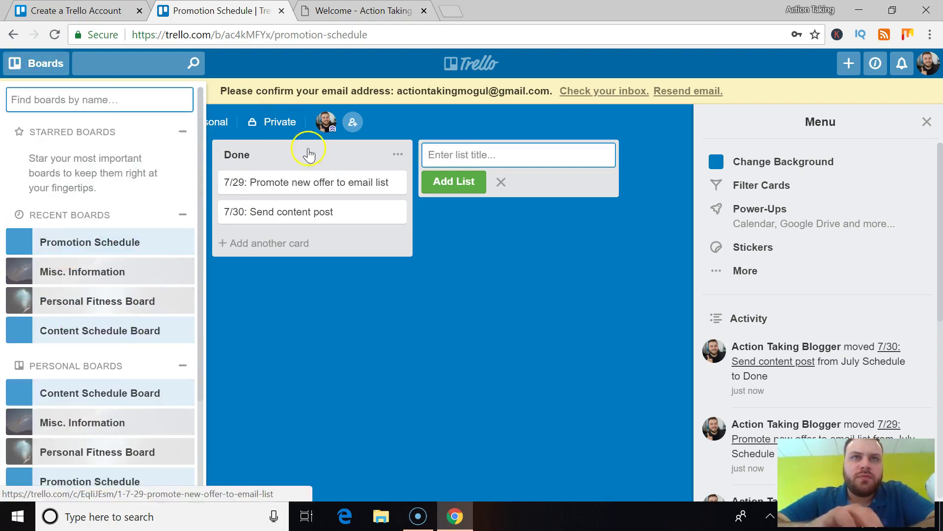
left_click(327, 129)
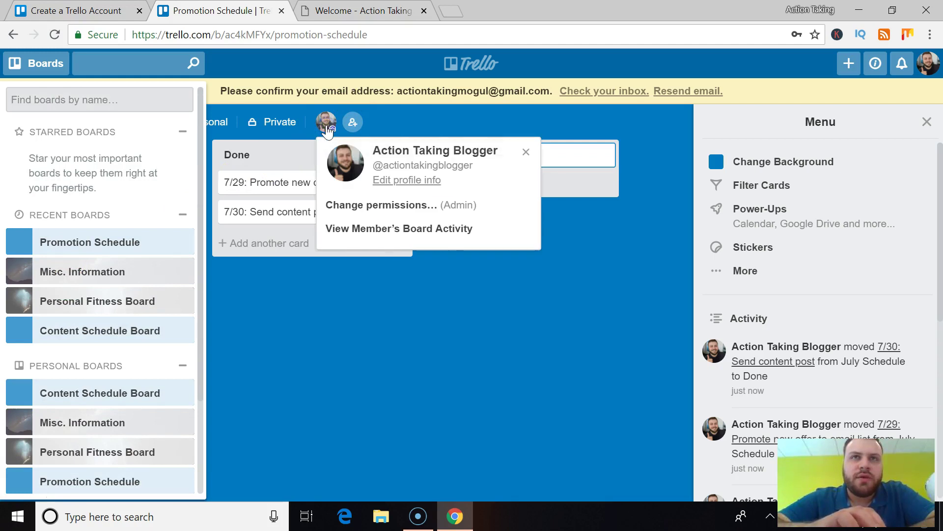
left_click(538, 297)
left_click(282, 122)
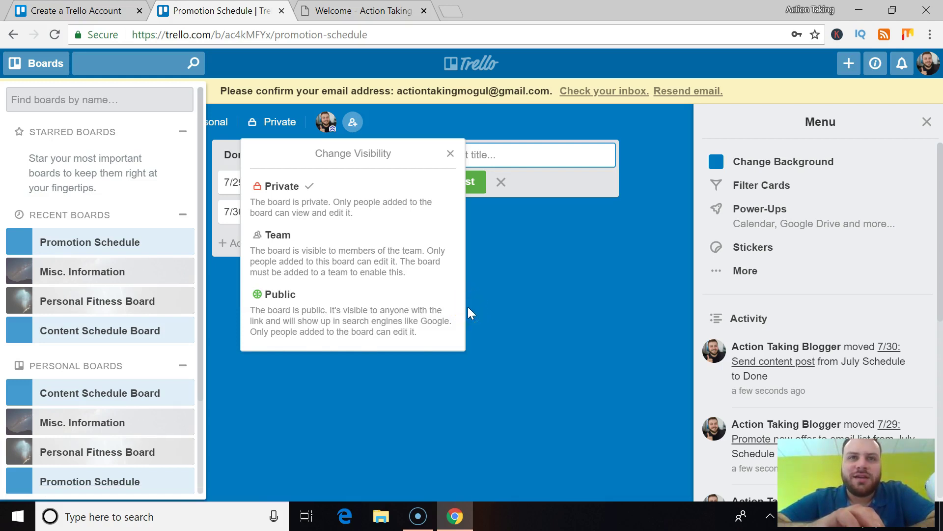
left_click(617, 275)
scroll(795, 302, "down", 5)
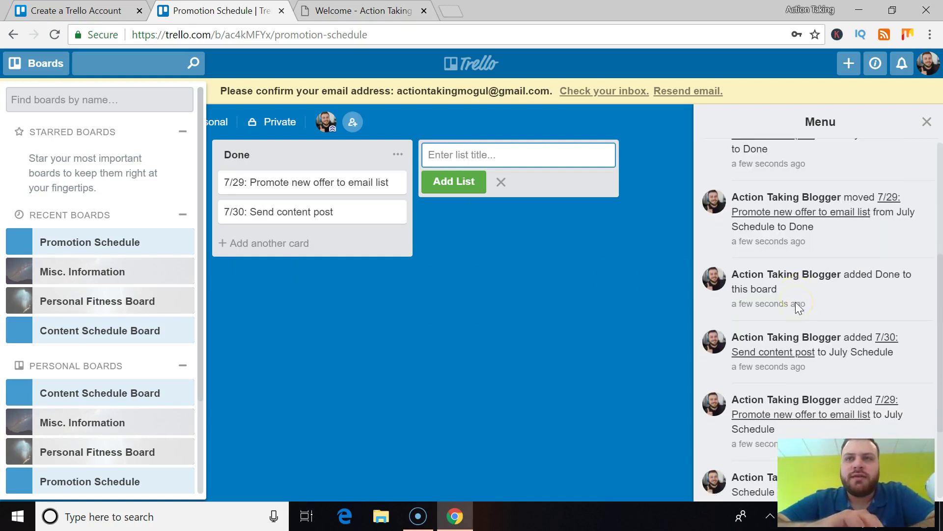
scroll(795, 302, "up", 5)
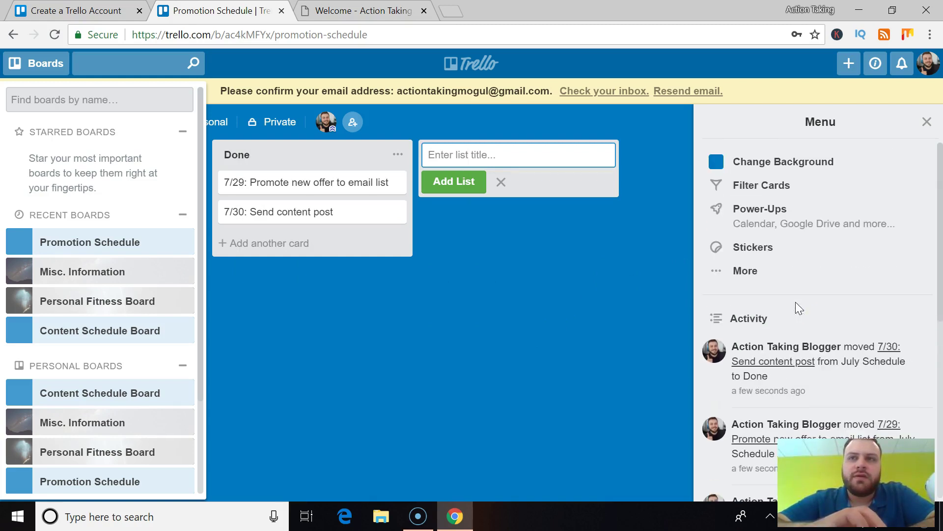
scroll(795, 302, "down", 5)
left_click(694, 302)
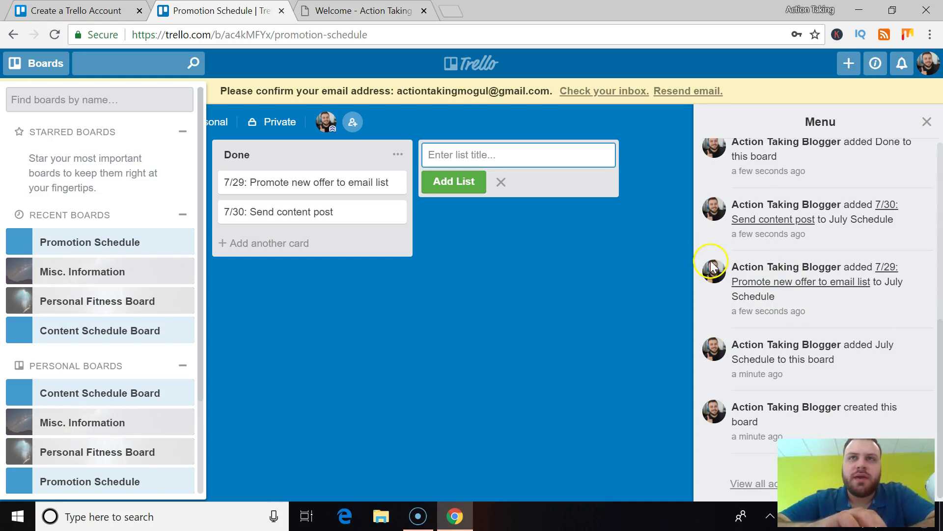
scroll(714, 213, "up", 5)
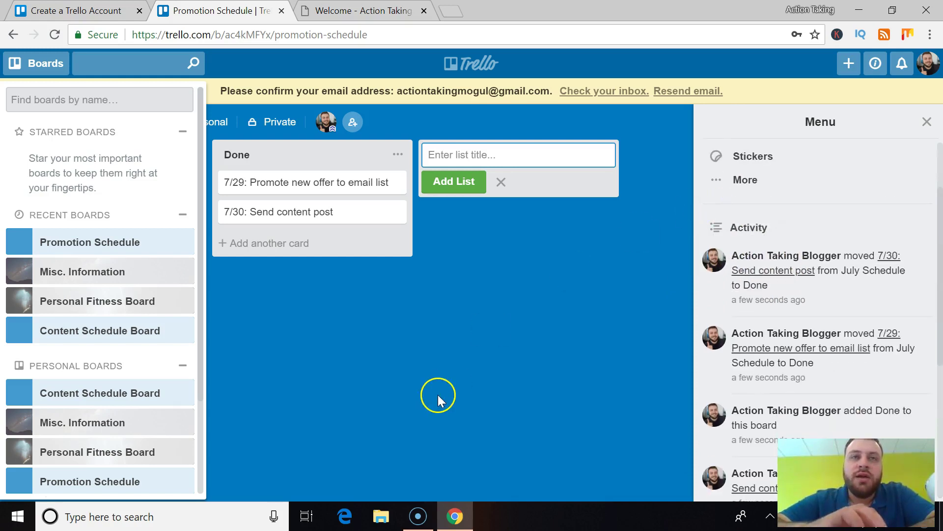
left_click(376, 328)
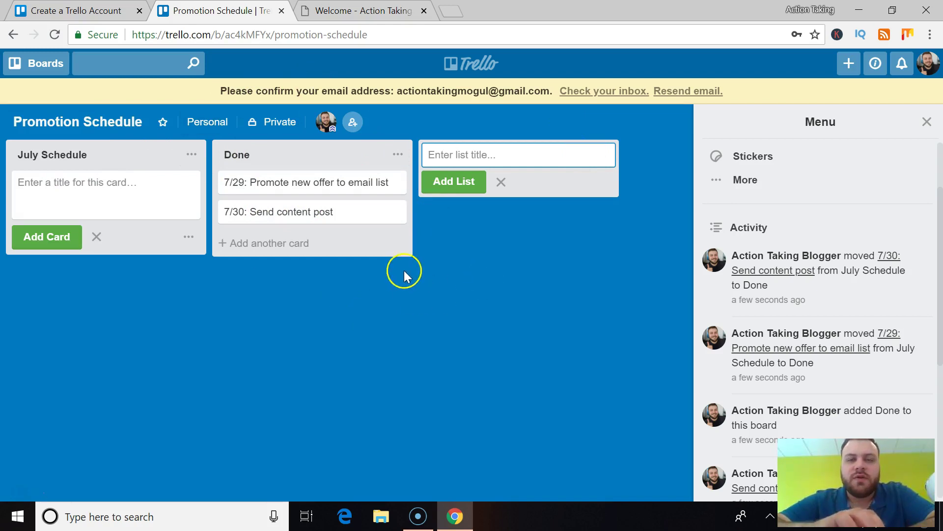
Step: Switch to the Misc. Information board from the boards list
left_click(42, 64)
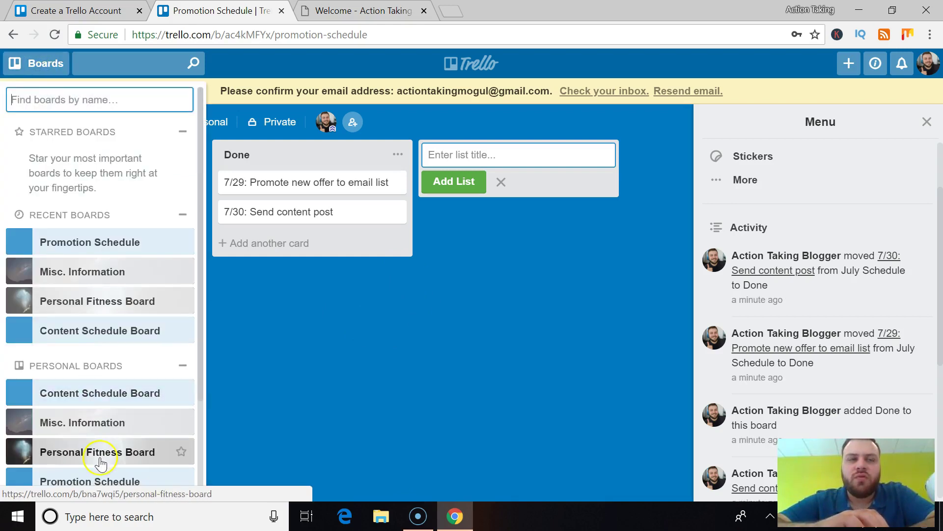
left_click(72, 422)
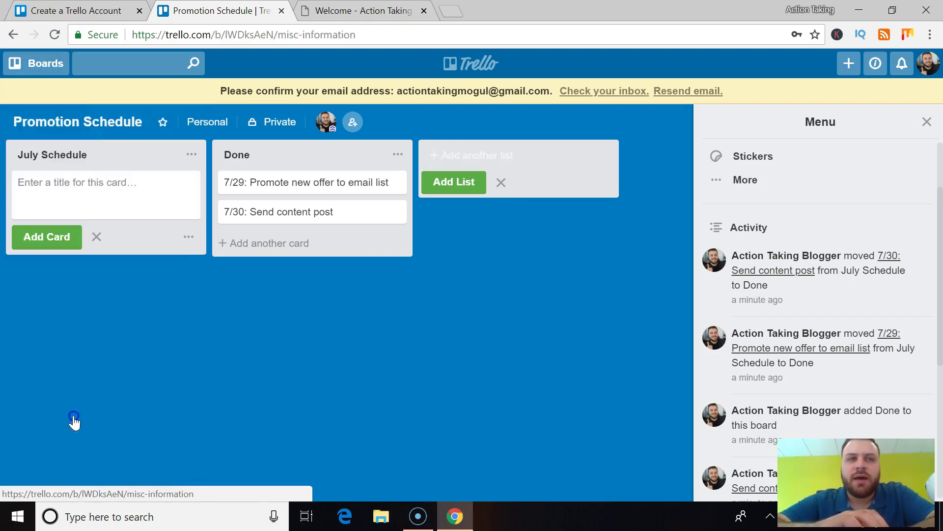